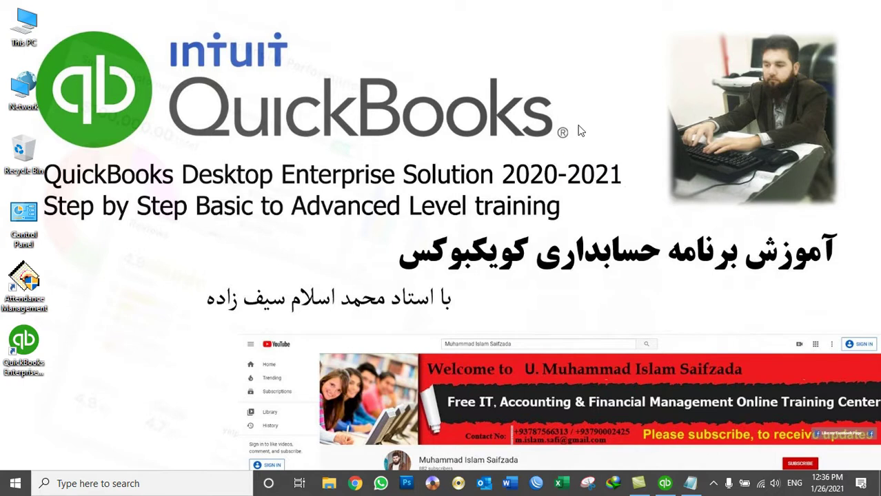
Switch to QuickBooks Enterprise and look for the Price Level List among the company's lists.
right_click(590, 91)
left_click(620, 125)
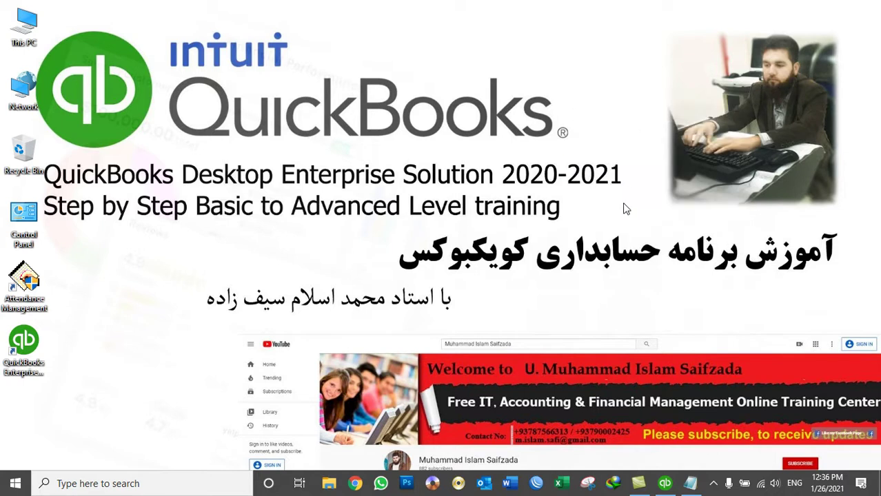
left_click(665, 483)
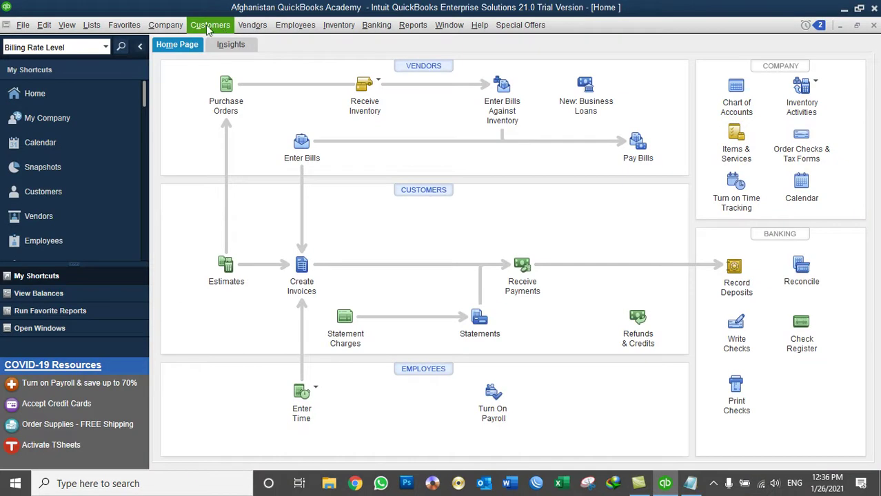
left_click(90, 25)
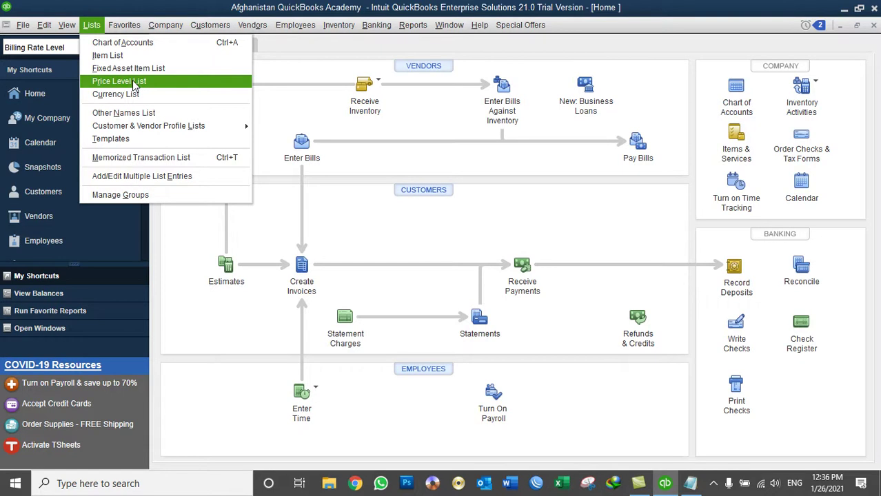
Switch to the Notepad notes and highlight the Price Level List and Billing Rate Level topics in turn.
left_click(691, 485)
left_click_drag(586, 200, 592, 127)
left_click(507, 170)
left_click_drag(508, 170, 542, 194)
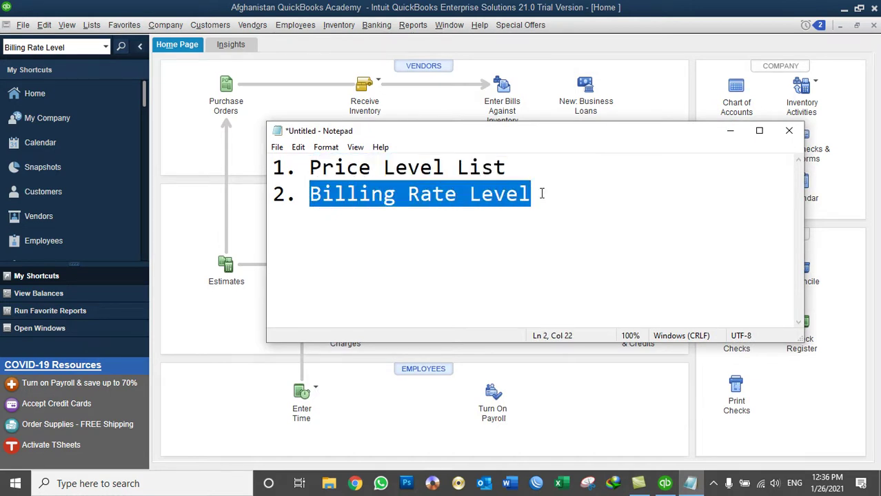
left_click_drag(507, 169, 311, 171)
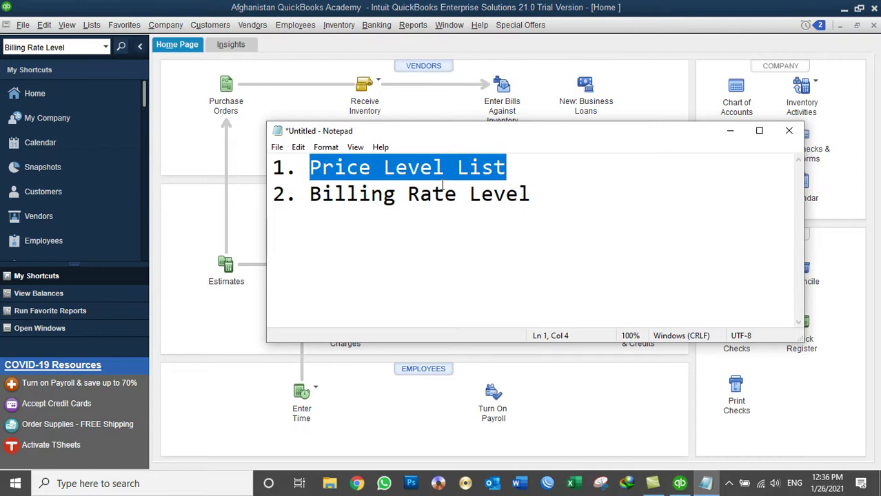
left_click_drag(561, 194, 309, 194)
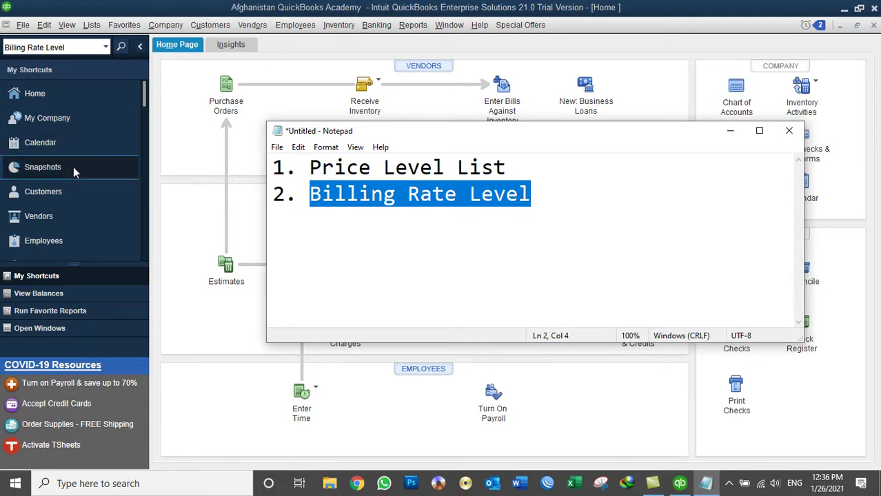
Check the price level choices in the payment settings of customer Aria Delta Consulting Group, leaving the record without saving.
left_click(71, 192)
left_click(71, 192)
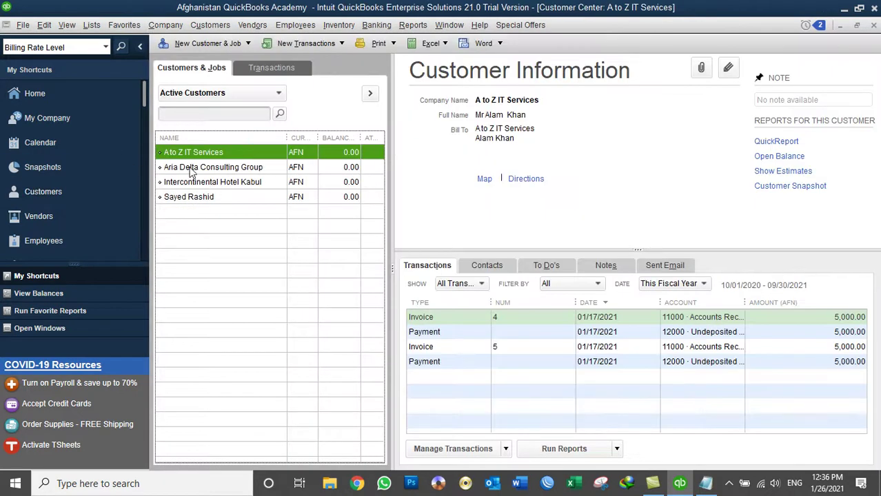
right_click(192, 172)
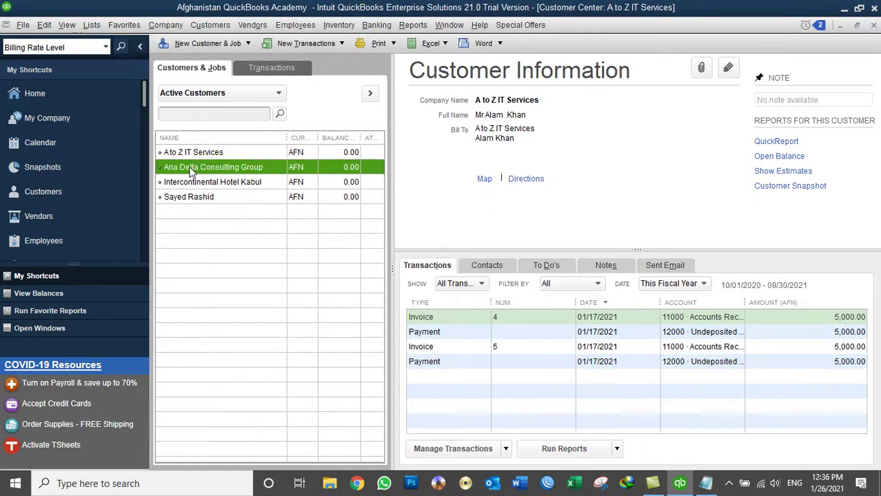
left_click(219, 161)
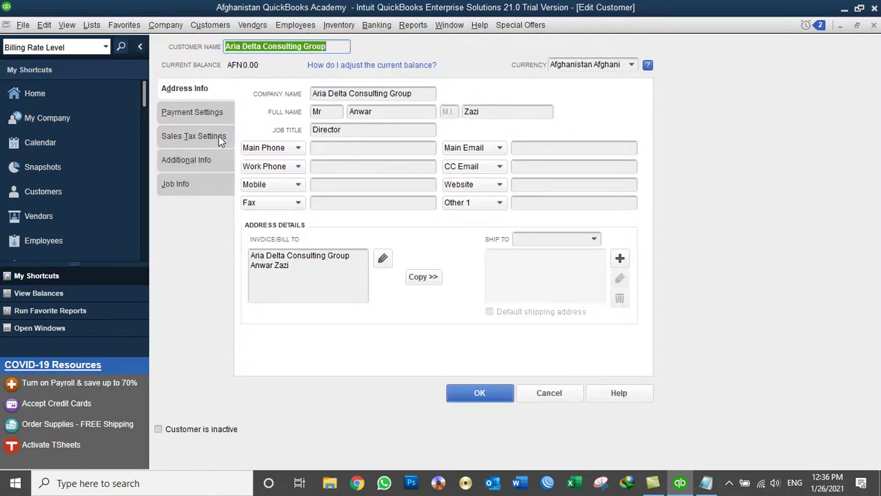
left_click(202, 118)
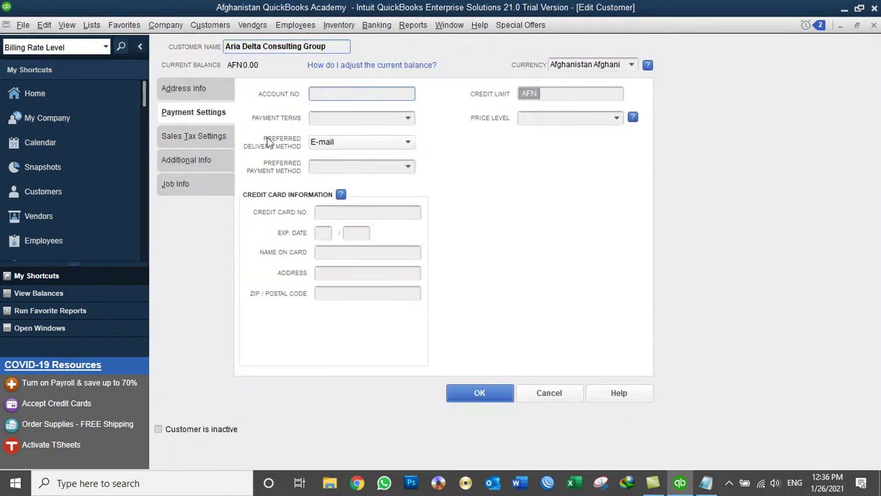
left_click(617, 120)
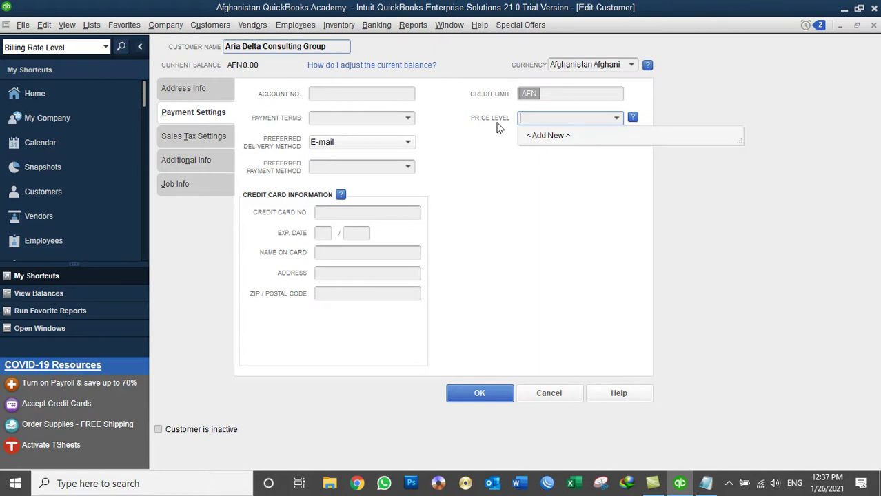
left_click(561, 392)
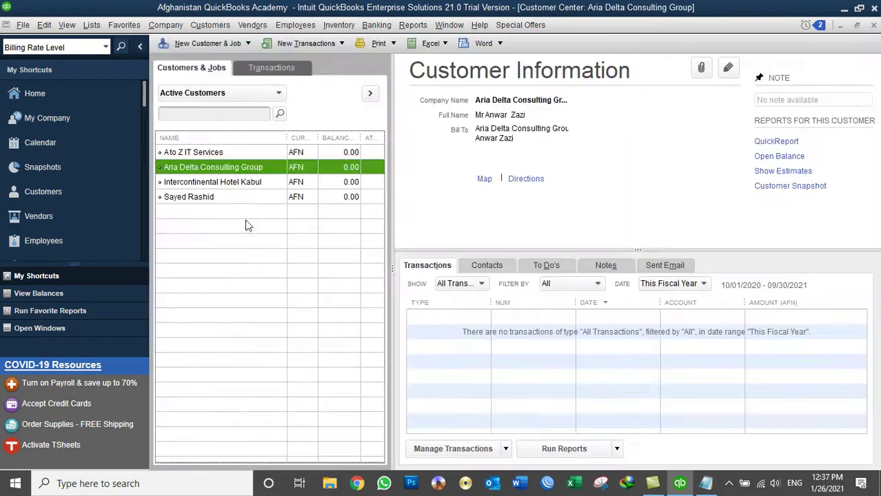
Check the billing rate level choices in the payment settings of vendor Dewa Financial Services.
left_click(60, 220)
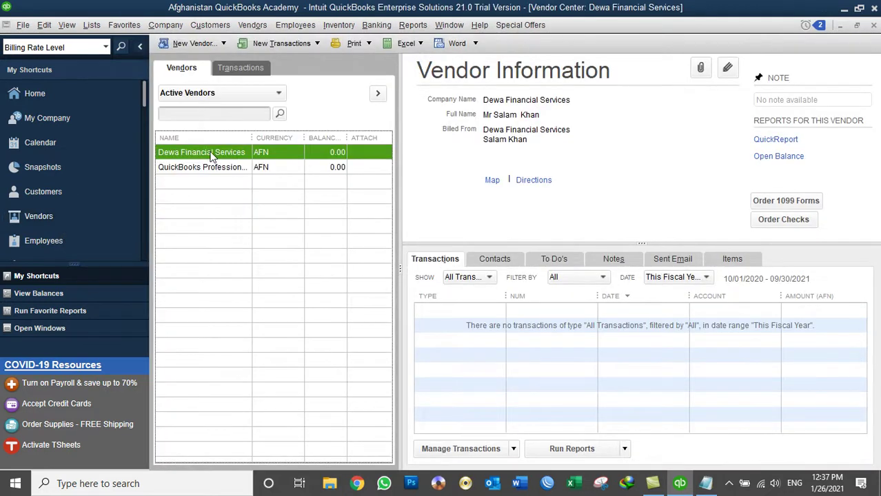
double_click(209, 154)
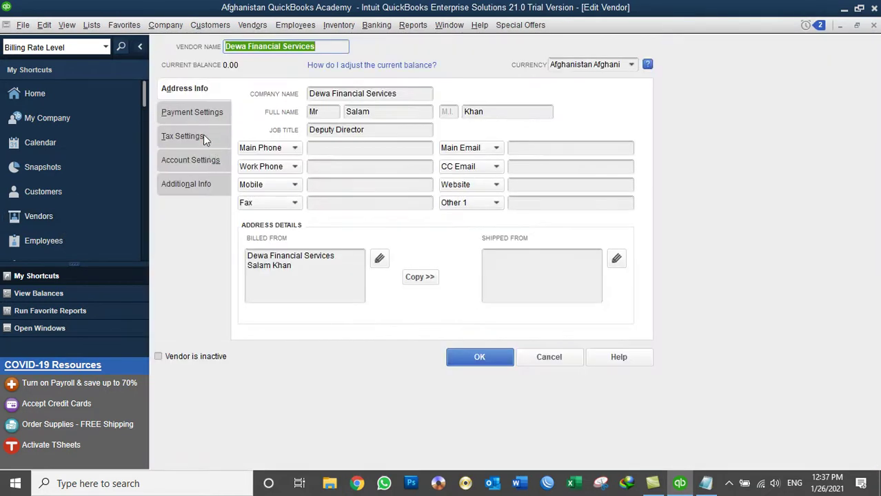
left_click(185, 112)
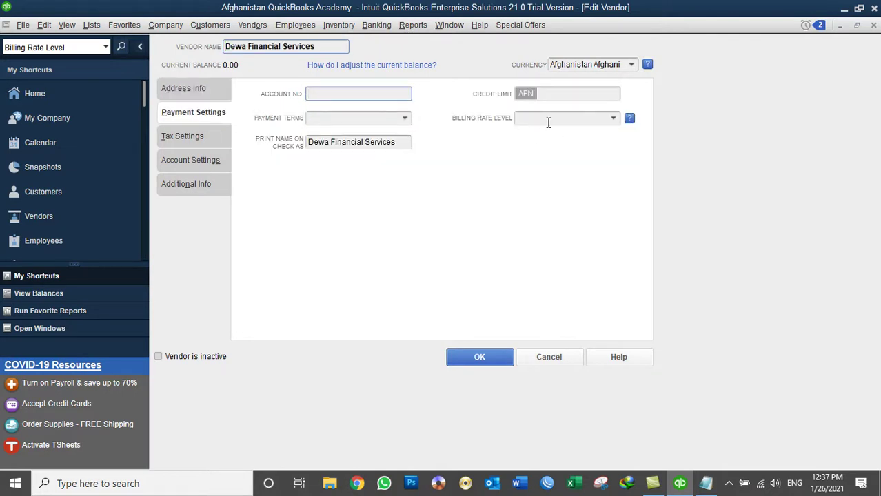
left_click(613, 120)
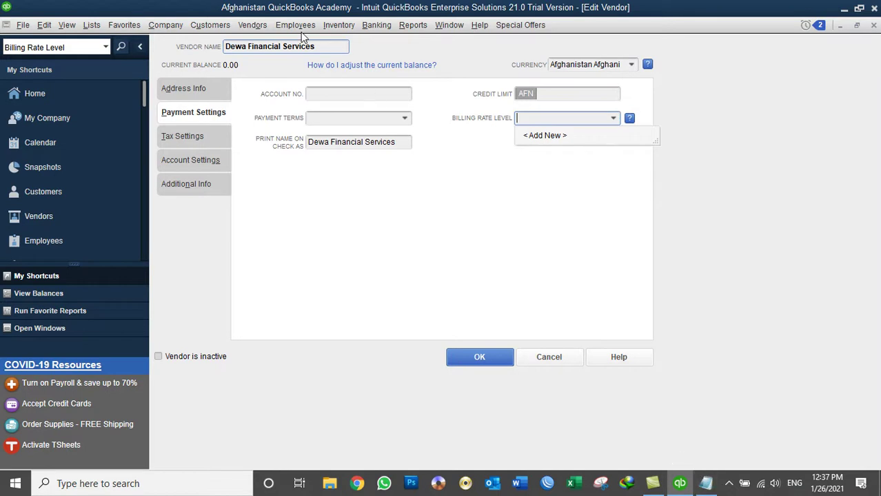
left_click(221, 27)
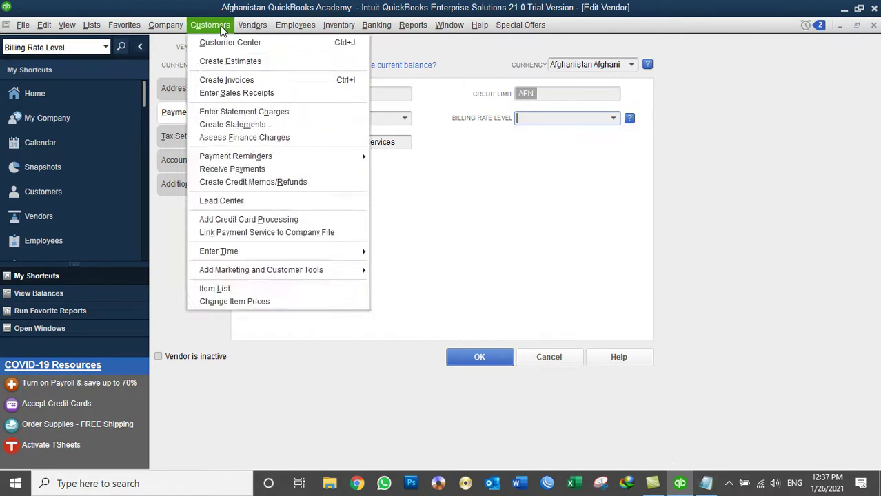
mouse_move(252, 25)
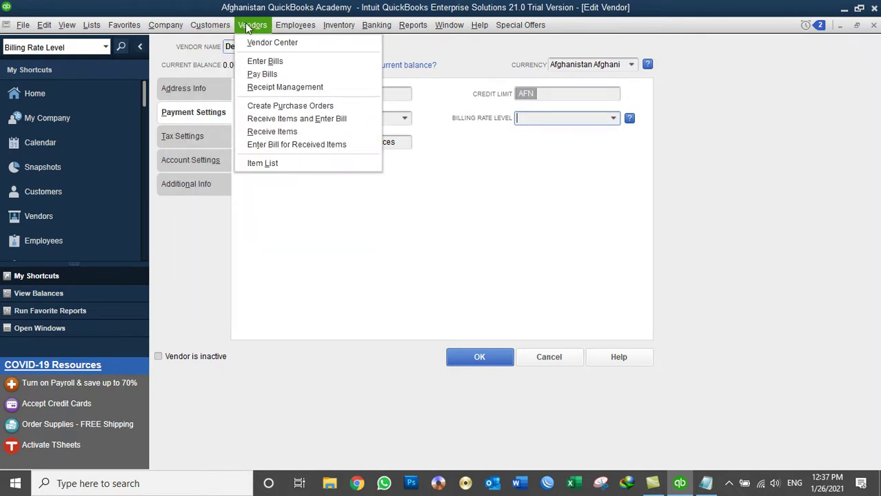
Review the two topics in the Notepad notes again, highlighting each one, and minimize the notes.
left_click(705, 483)
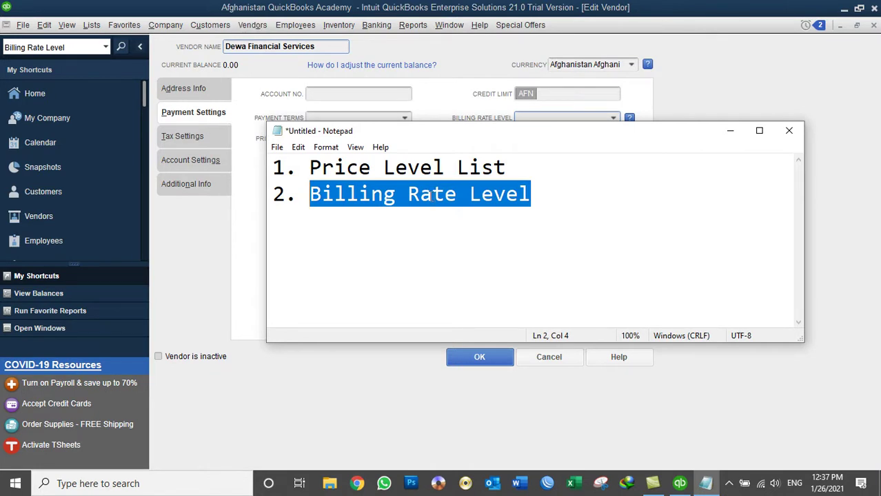
left_click(507, 168)
left_click_drag(508, 168, 311, 167)
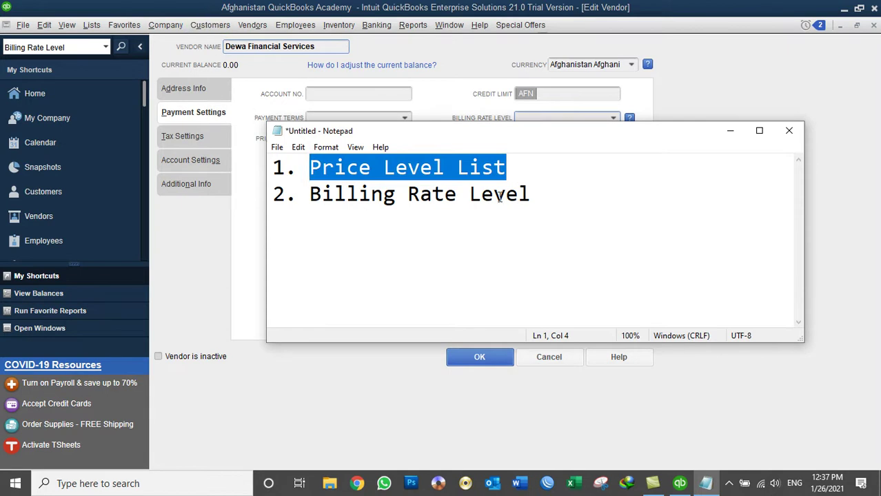
left_click_drag(533, 195, 310, 199)
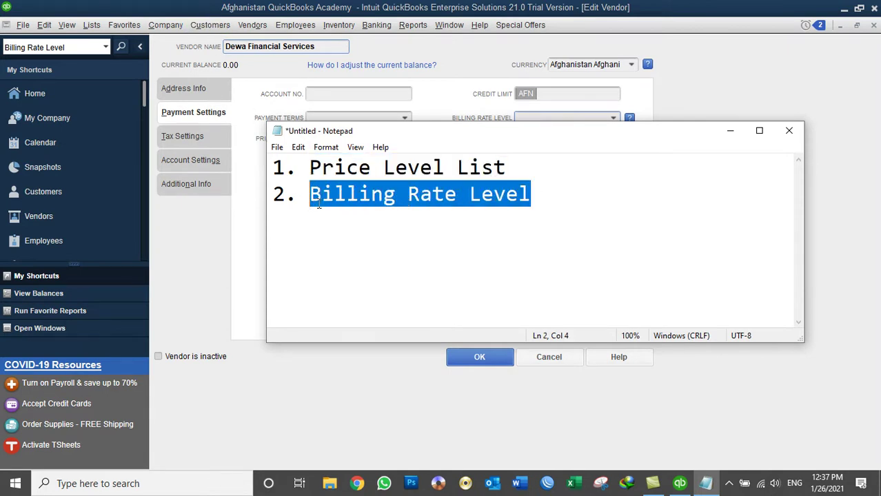
left_click(731, 131)
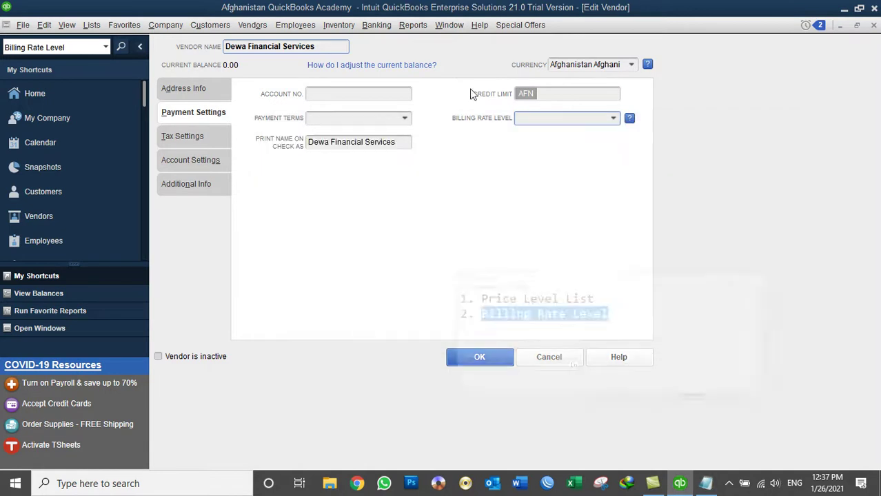
Close the vendor record and open the Price Level List.
left_click(874, 25)
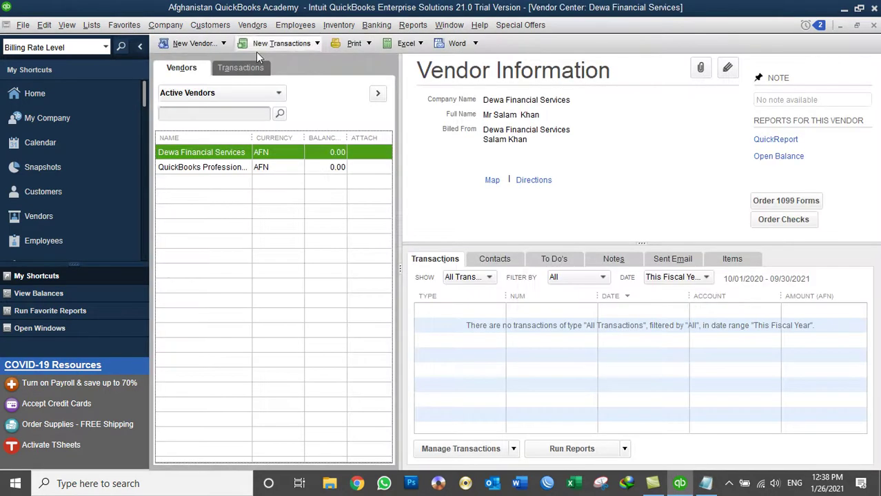
left_click(51, 194)
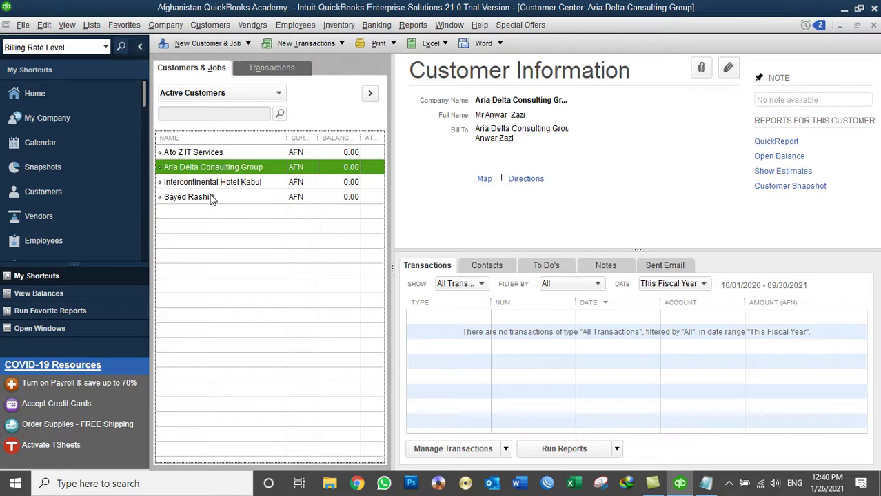
left_click(92, 25)
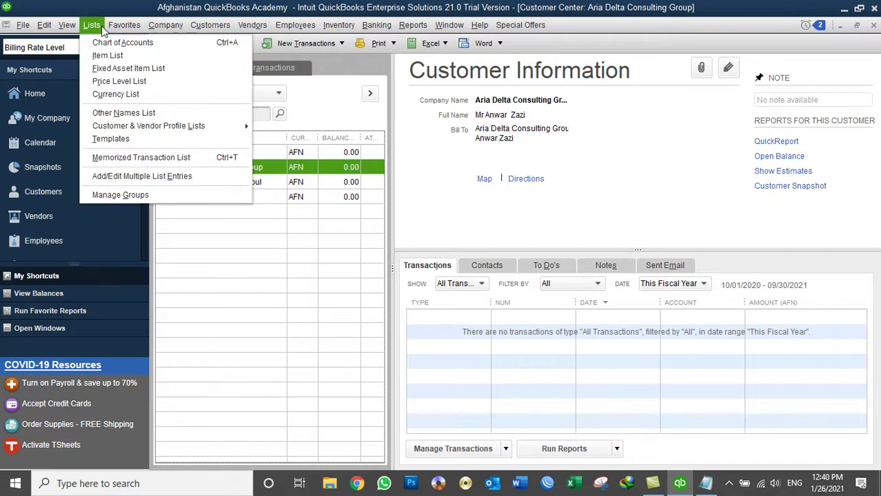
left_click(118, 81)
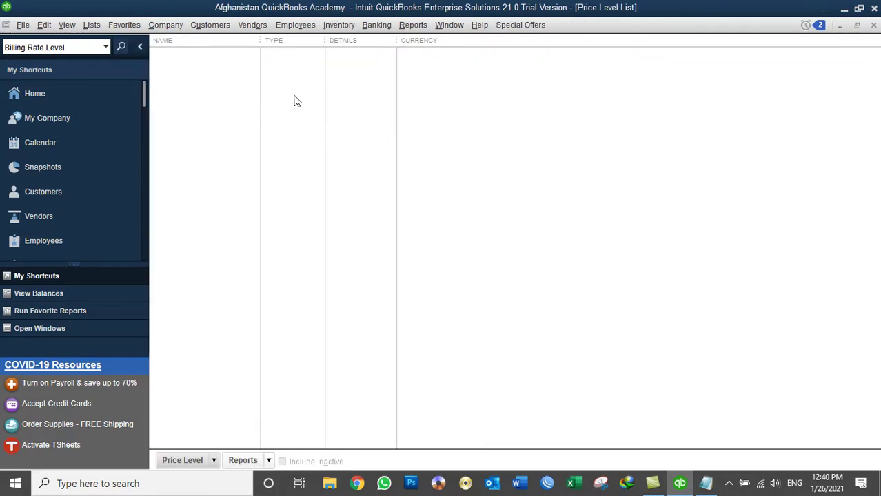
Create a new price level named "Top Customers - 15% Discount".
right_click(296, 101)
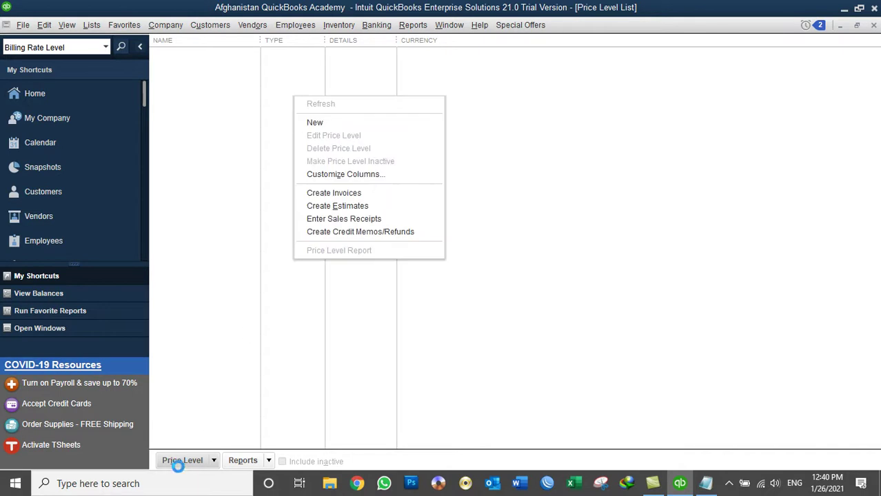
left_click(185, 459)
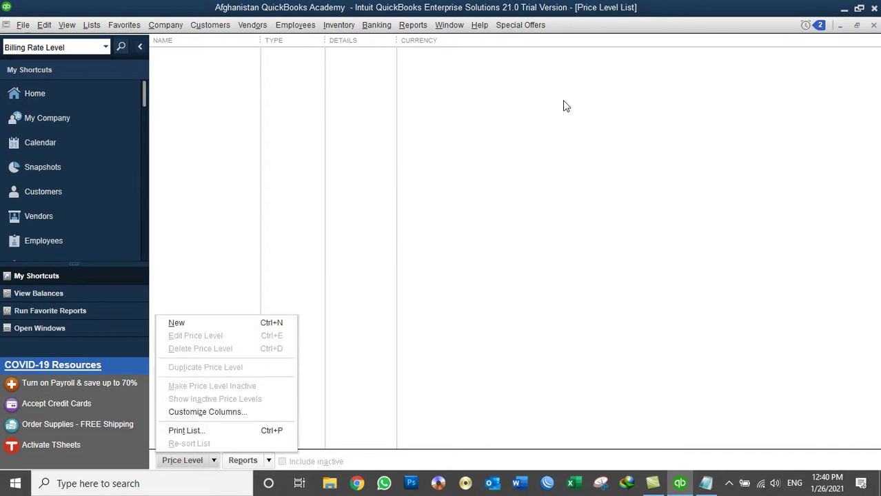
right_click(504, 86)
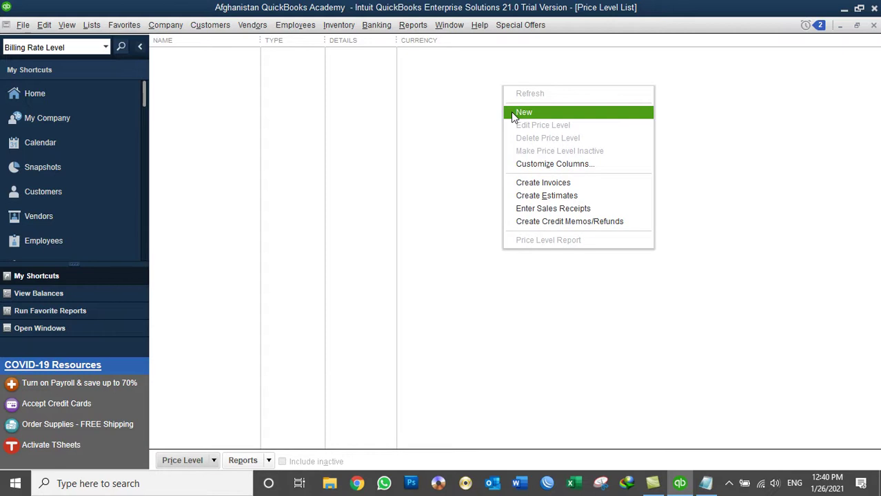
left_click(513, 114)
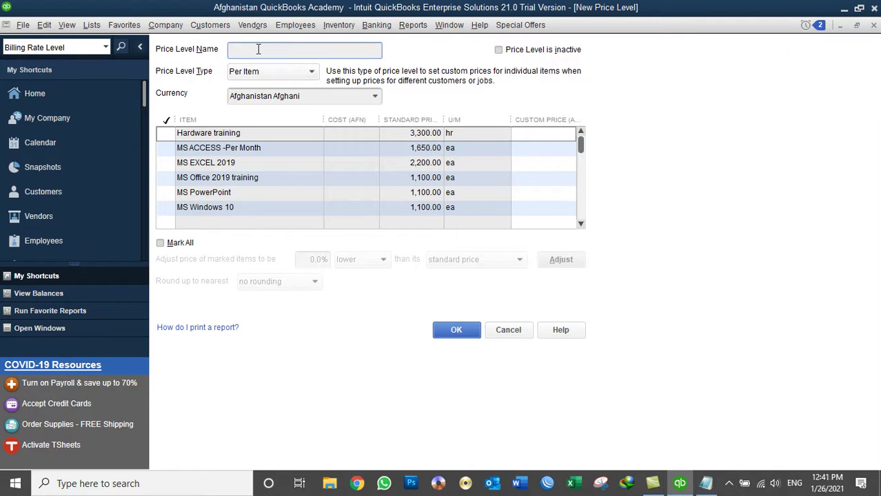
type("Top Customers")
type("- 15% Discount")
left_click_drag(285, 52, 230, 55)
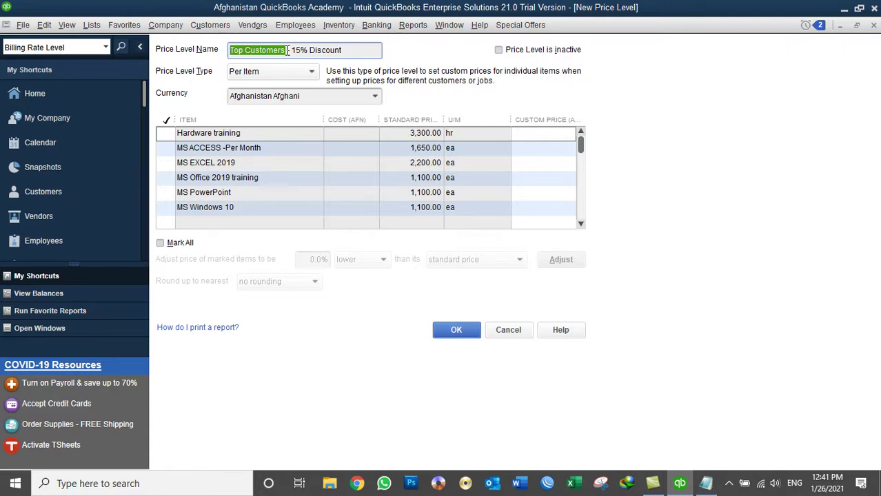
left_click_drag(290, 51, 302, 49)
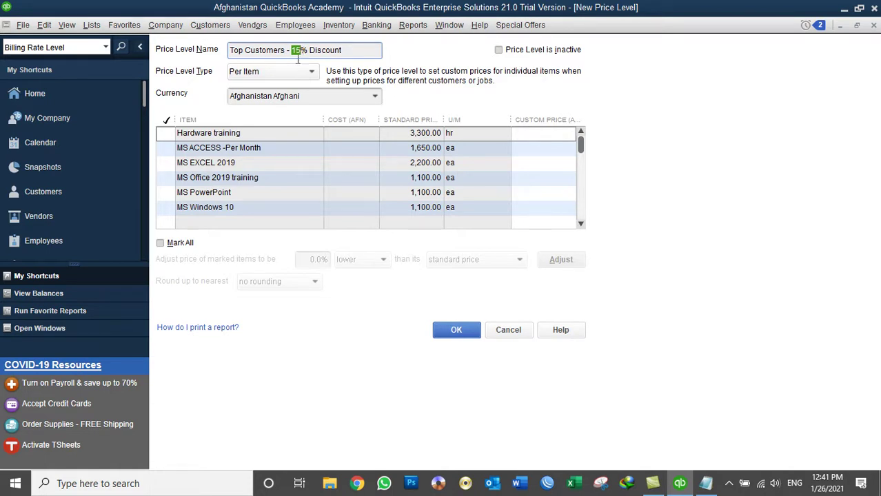
Keep the price level type as Per Item and mark all items for price adjustment.
left_click(262, 73)
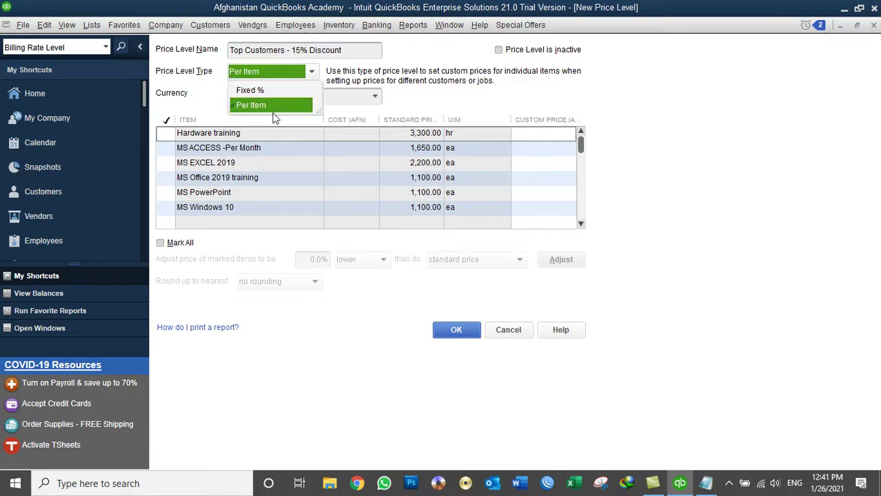
left_click(273, 106)
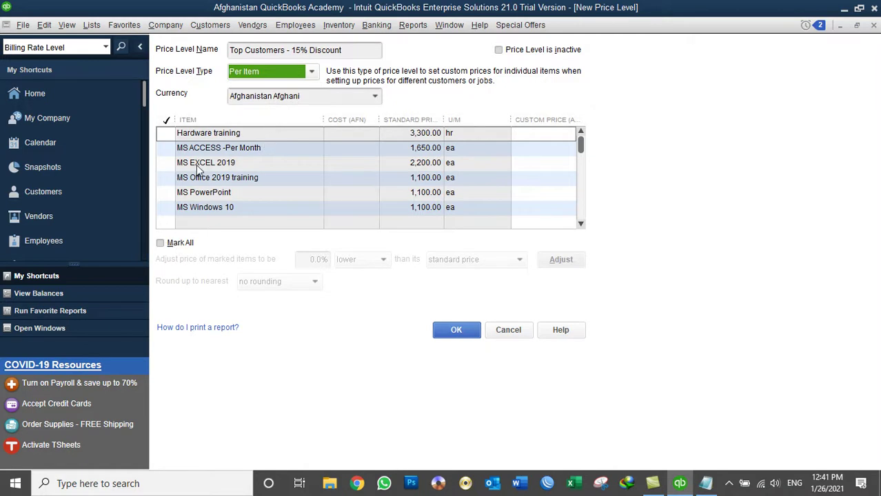
scroll(215, 174, "down", 2)
scroll(216, 174, "up", 2)
left_click(175, 241)
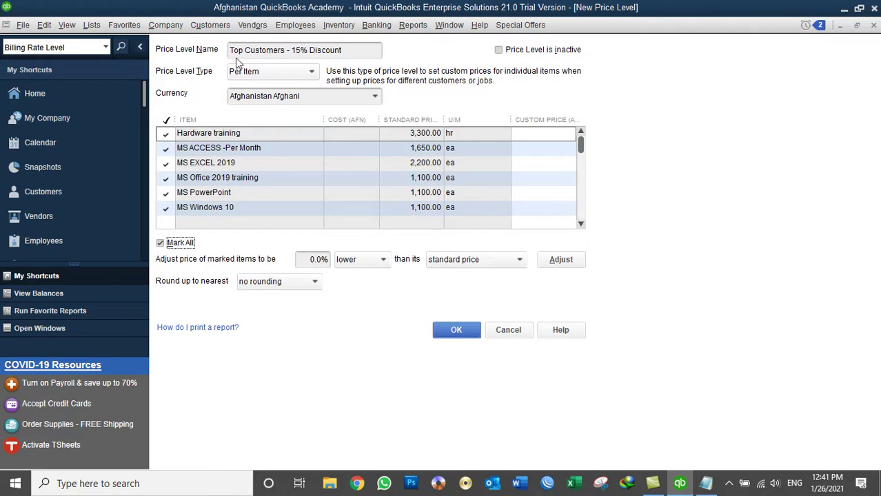
Adjust the prices of all marked items to be 15% lower than the standard price.
left_click_drag(231, 53, 285, 52)
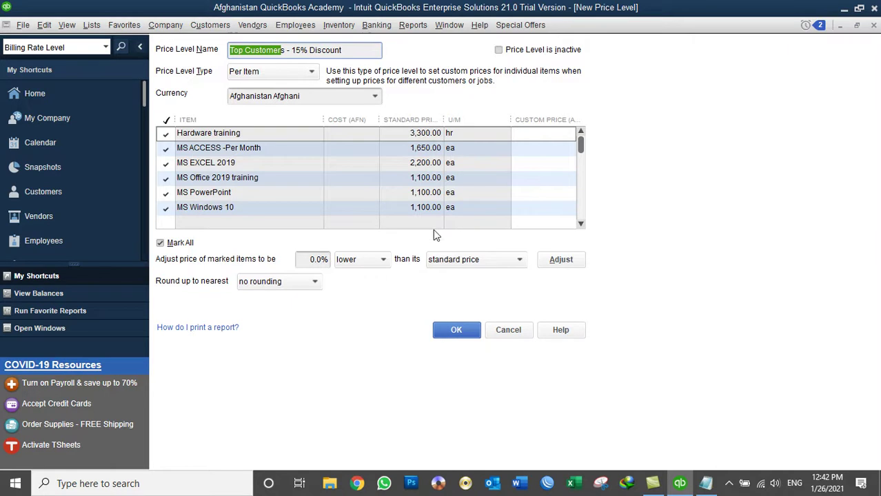
left_click_drag(308, 262, 336, 256)
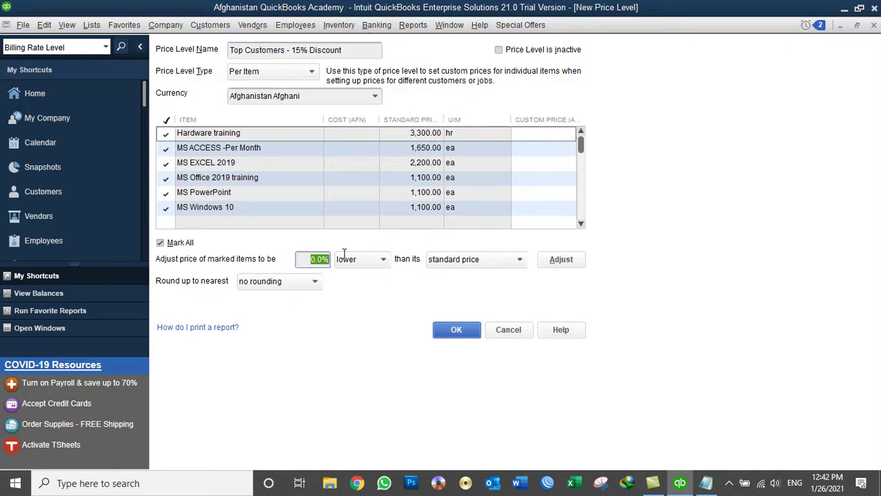
type("15")
type("%")
key("Tab")
left_click(373, 260)
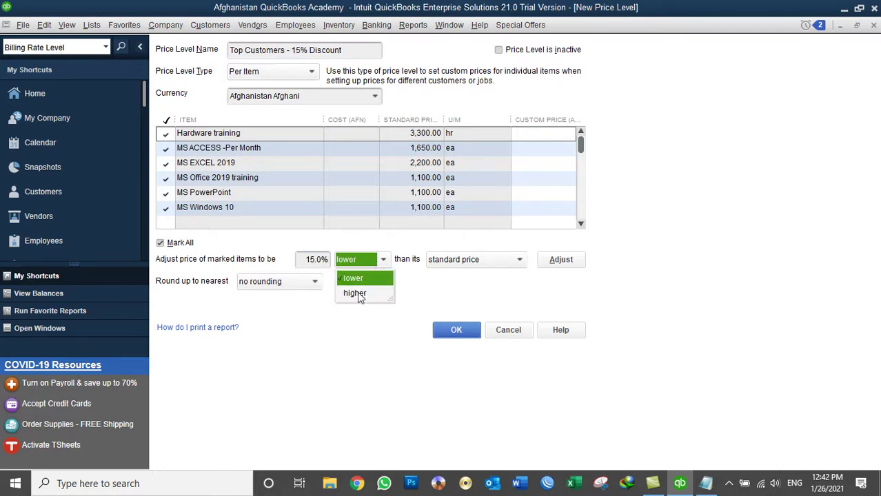
left_click(355, 277)
left_click(356, 266)
left_click(361, 280)
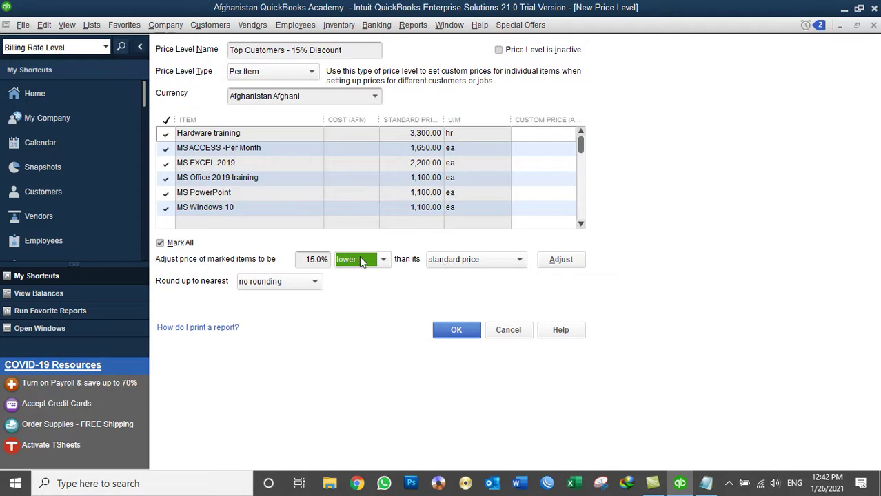
left_click(561, 261)
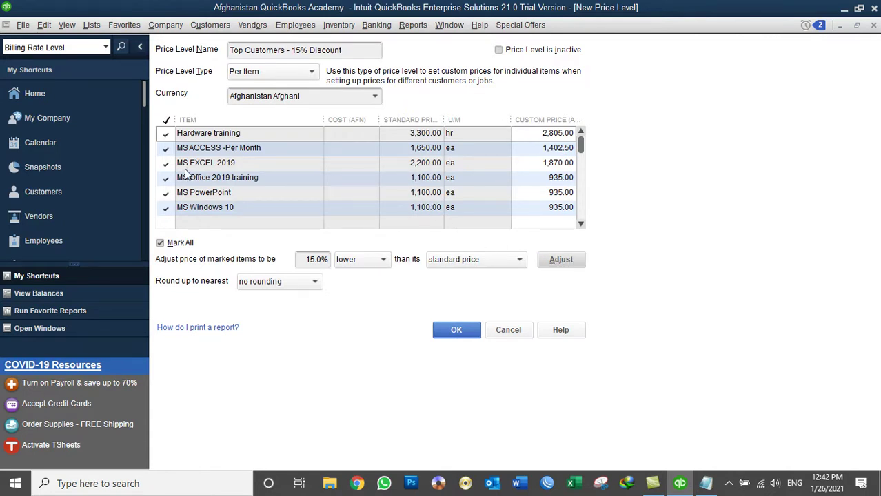
Check the discounted custom prices, then save the price level and widen the Name column in the Price Level List.
scroll(304, 184, "down", 1)
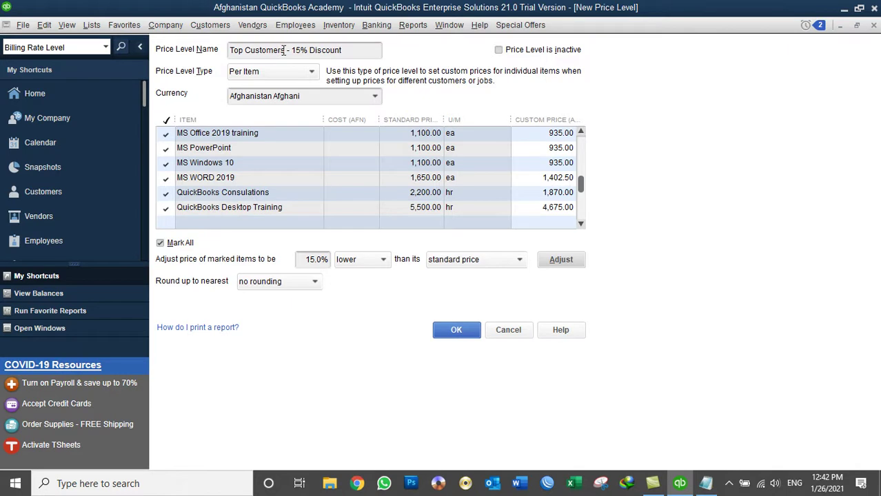
left_click_drag(284, 51, 220, 57)
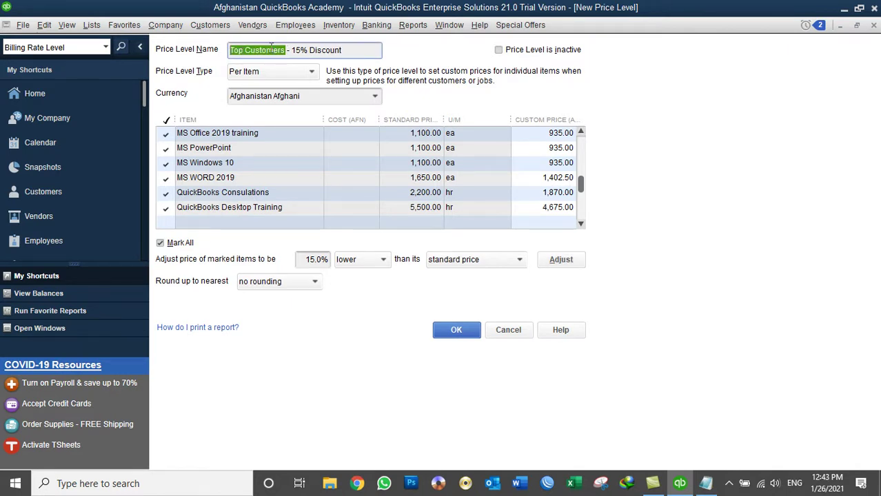
scroll(550, 181, "up", 1)
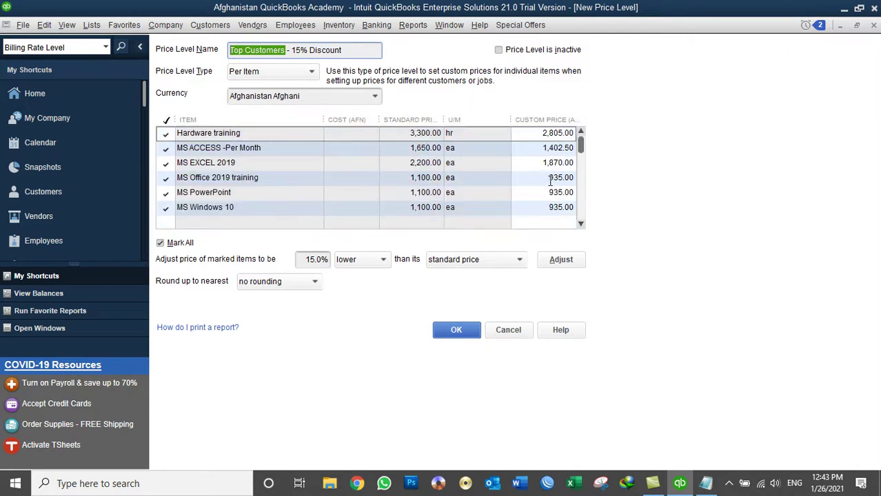
scroll(550, 181, "down", 2)
scroll(550, 180, "up", 2)
left_click(449, 330)
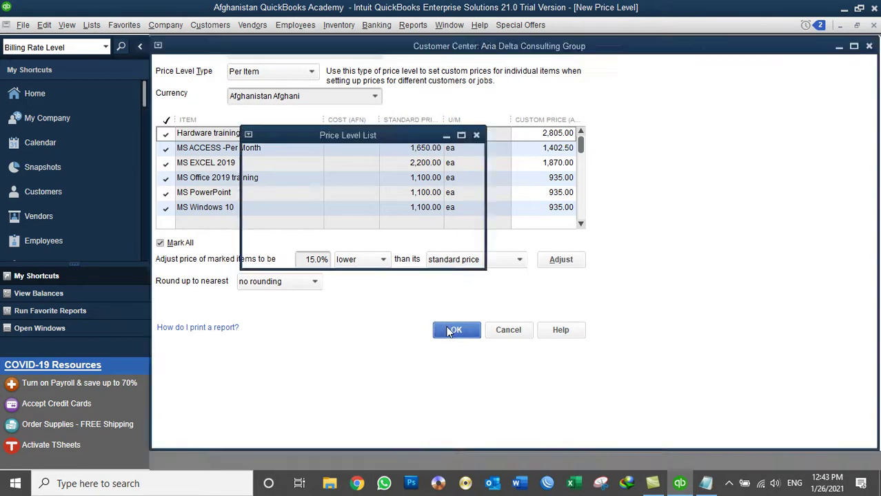
left_click_drag(261, 39, 326, 69)
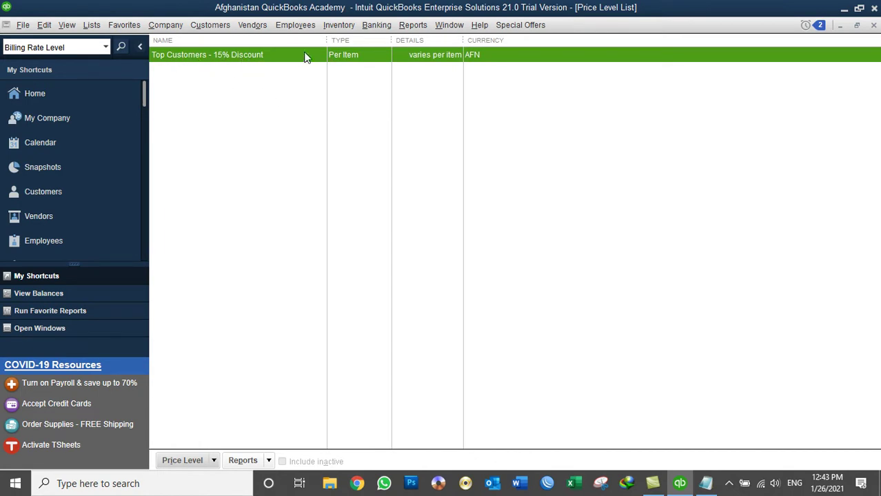
Start a new price level named "Med Level Customers - 10% Dis".
right_click(289, 221)
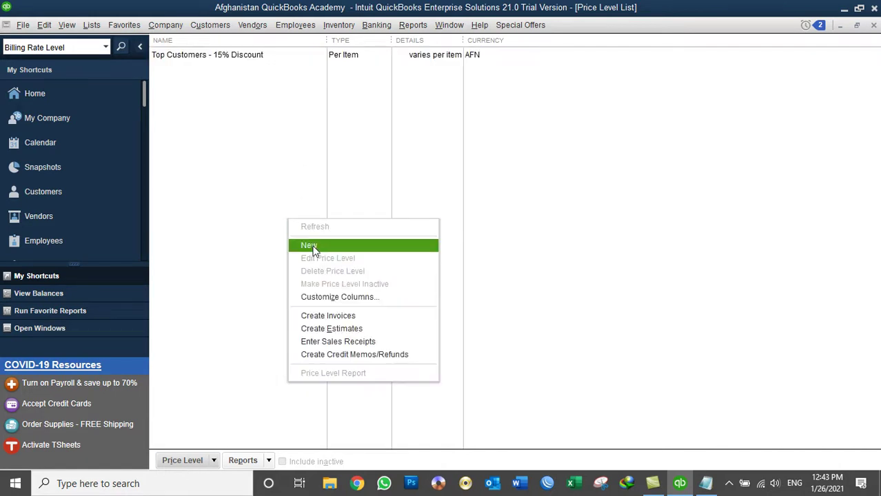
left_click(307, 246)
type("Med")
type("ium")
key("BackSpace")
key("BackSpace")
key("BackSpace")
key("BackSpace")
key("BackSpace")
type("Level Customers - ")
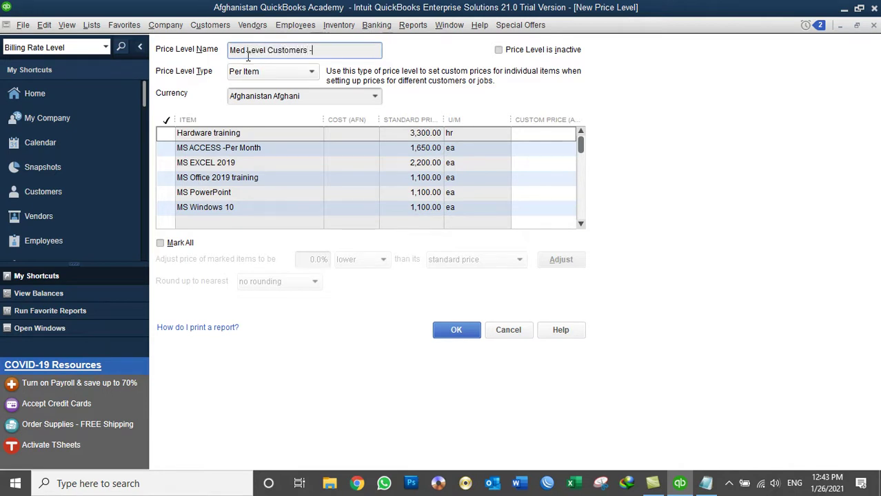
type("10% Disco")
key("BackSpace")
key("BackSpace")
Adjust all items to be 10% lower than the standard price and save the medium-level price level.
left_click(176, 245)
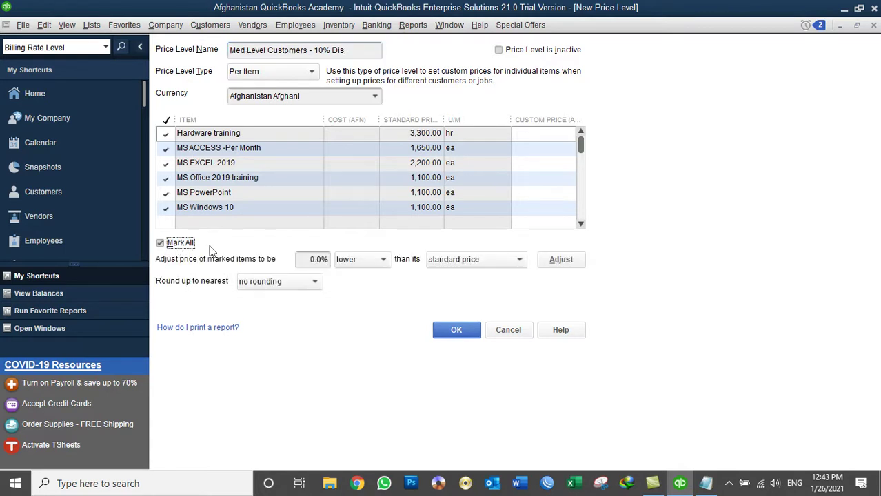
key("Tab")
type("10")
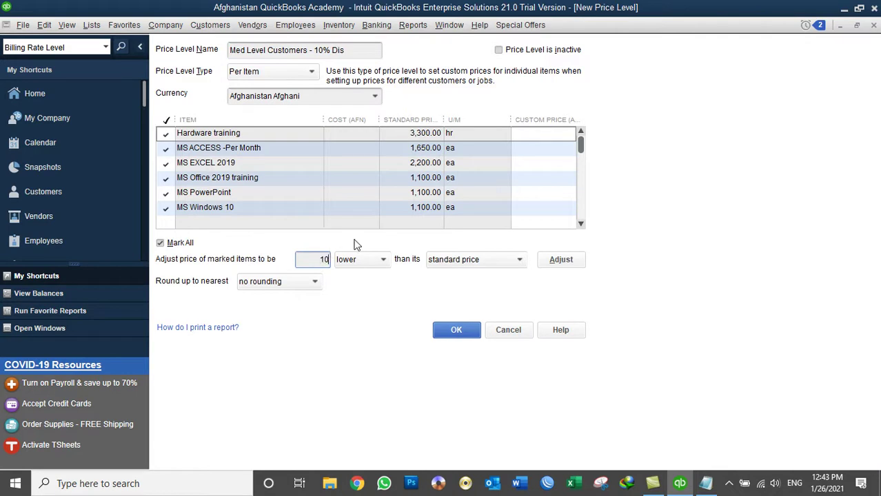
key("Tab")
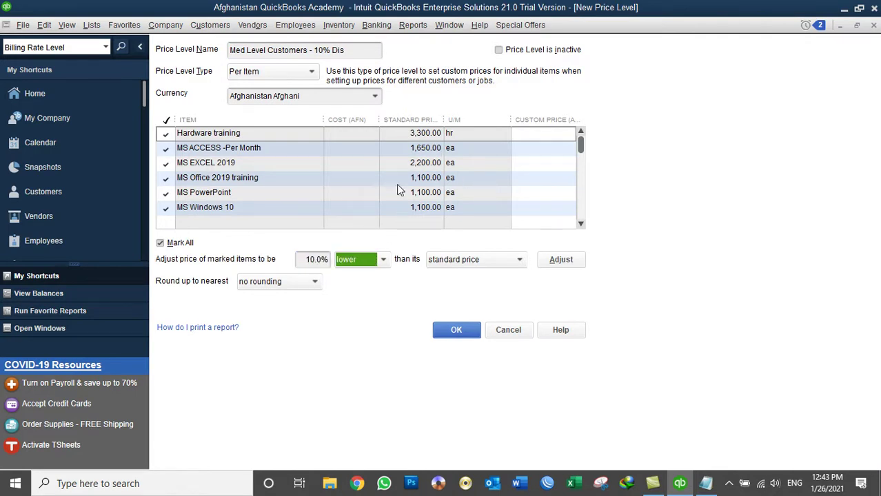
left_click(568, 262)
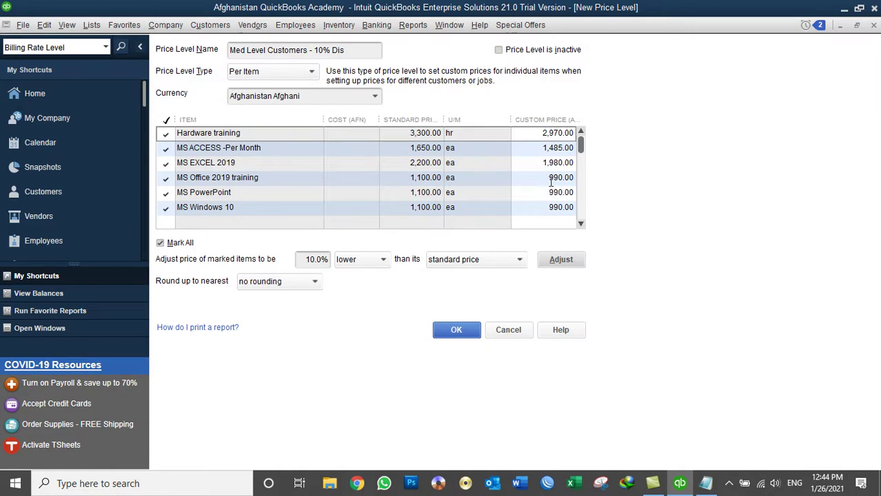
left_click(458, 332)
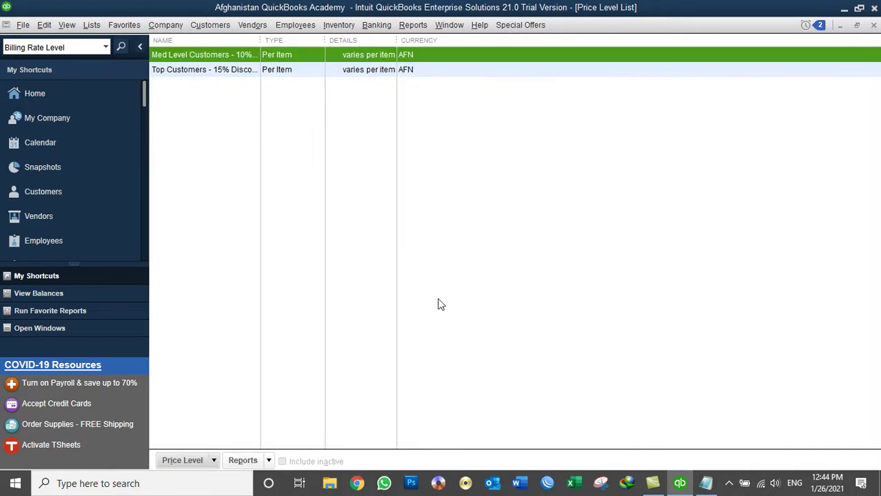
Start another price level named "Lower Level Customers - 5% Dis".
right_click(566, 207)
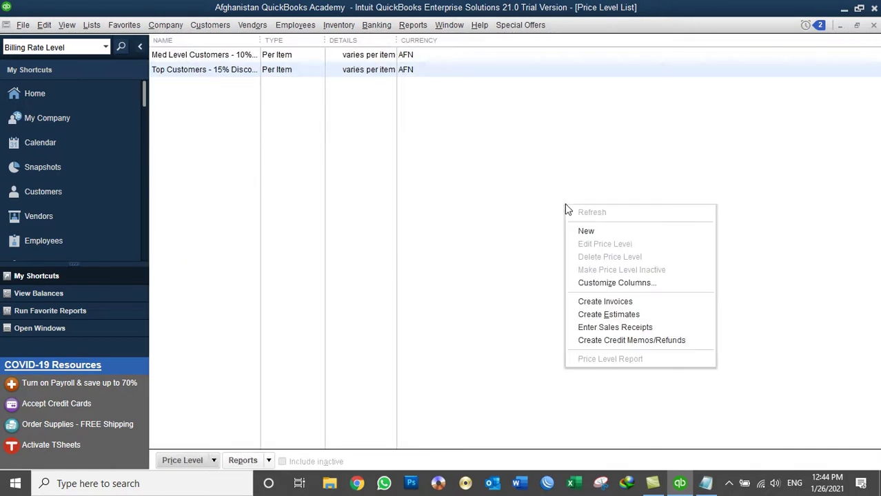
left_click(588, 233)
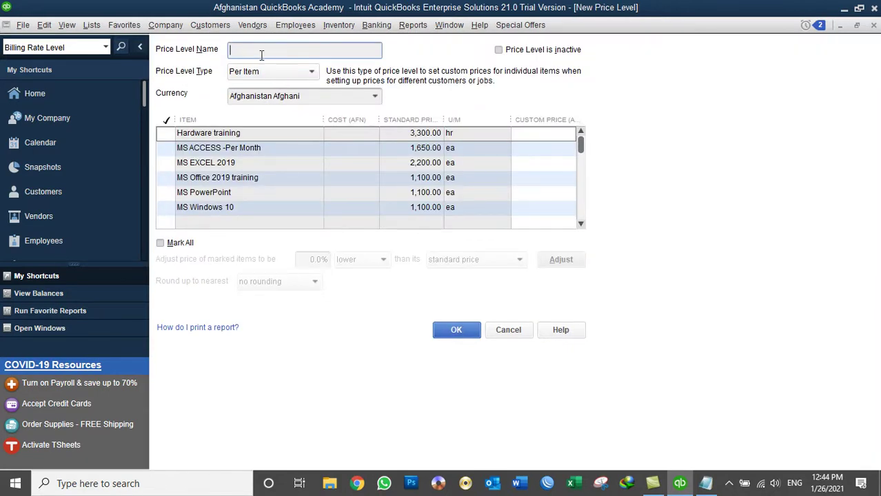
type("Lower Level Customer")
type("s - 5% Dis")
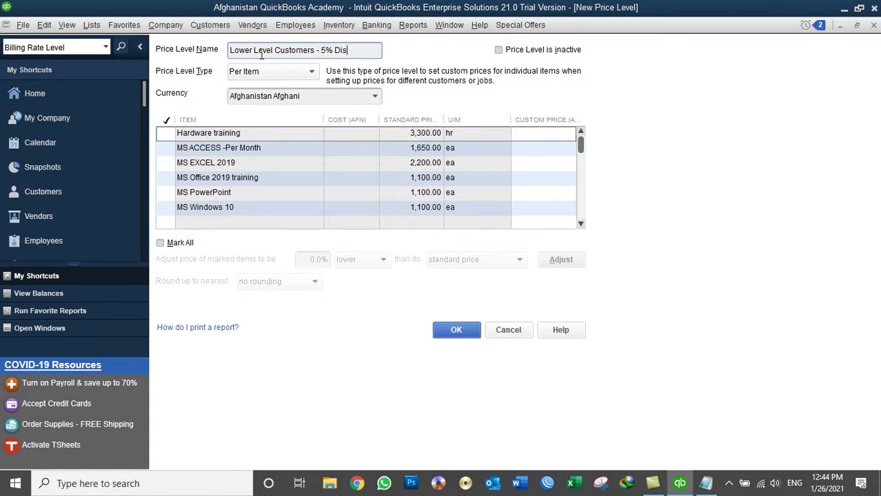
Adjust all items to be 5% lower than the standard price and save the lower-level price level.
left_click(180, 244)
key("Tab")
type("5")
key("Tab")
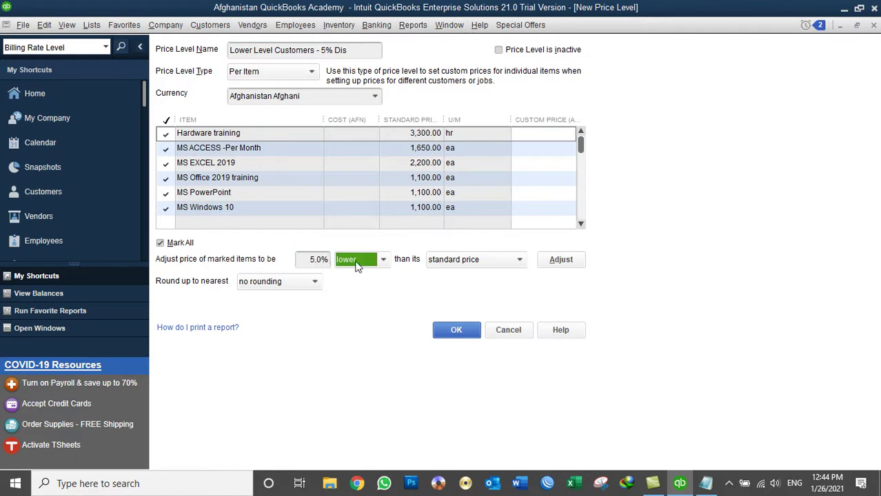
left_click(560, 262)
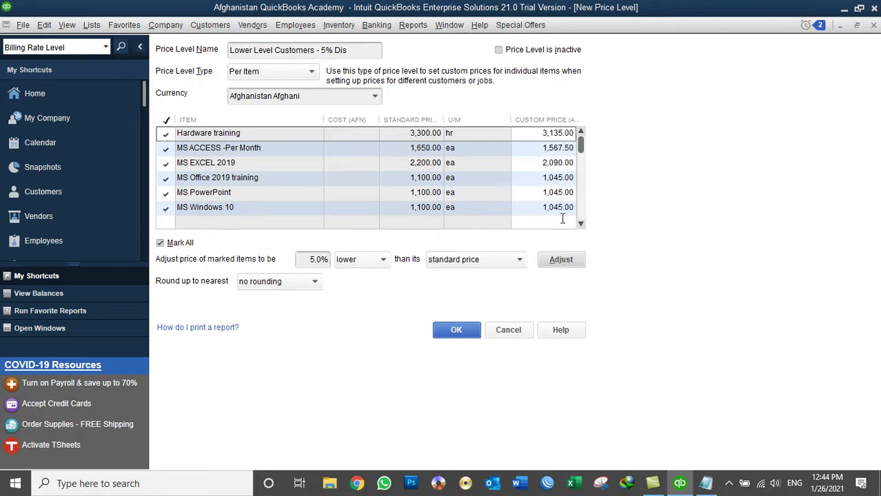
left_click(460, 332)
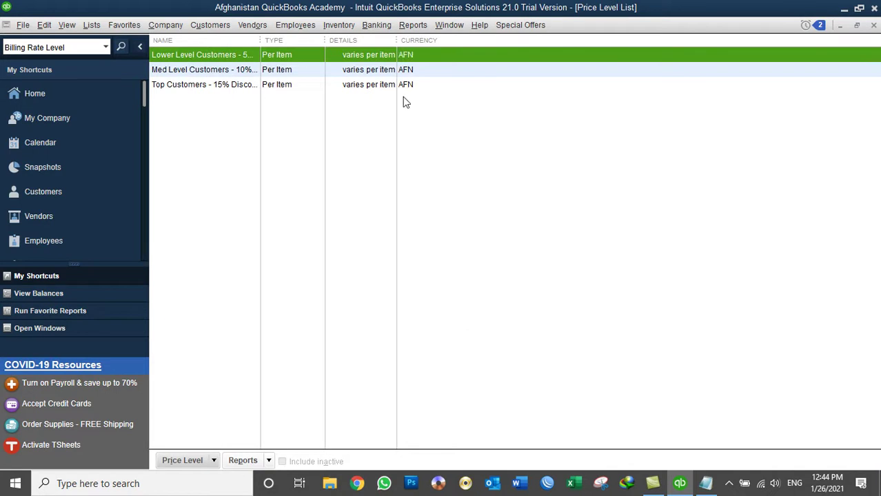
Rename the "Top Customers - 15% Discount" price level to "Top Level Customers - 15% Dis" and widen the list's Name column to show full names.
left_click_drag(261, 43, 317, 67)
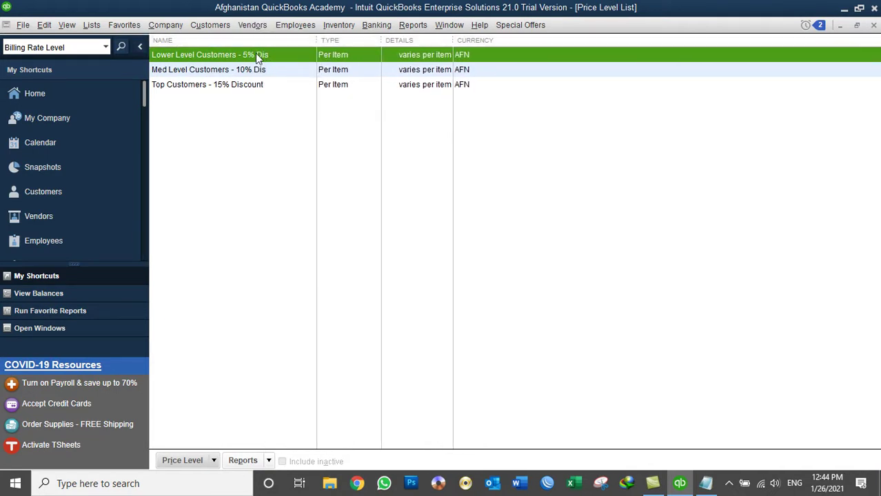
right_click(222, 91)
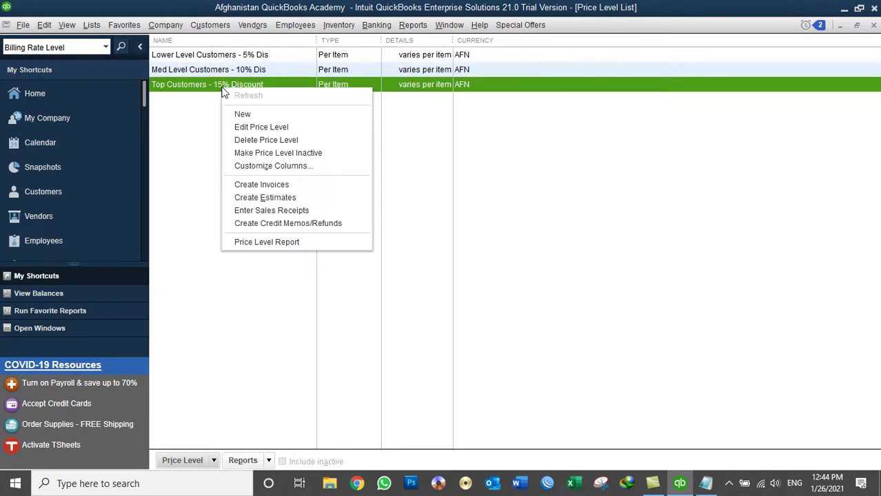
left_click(246, 125)
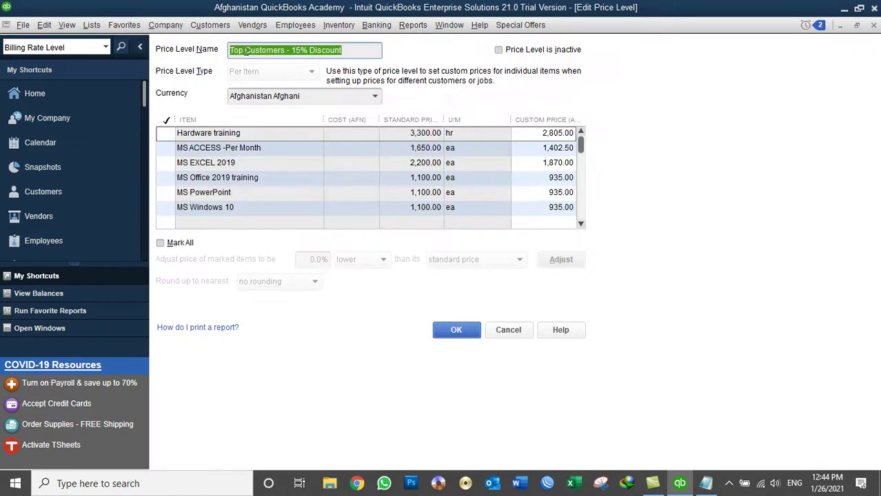
left_click(245, 52)
type("Lev")
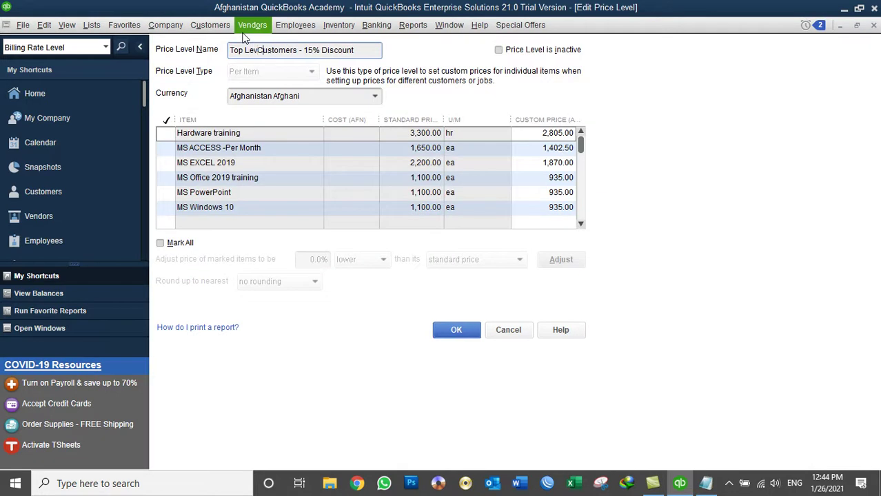
key("BackSpace")
key("BackSpace")
key("BackSpace")
type("el")
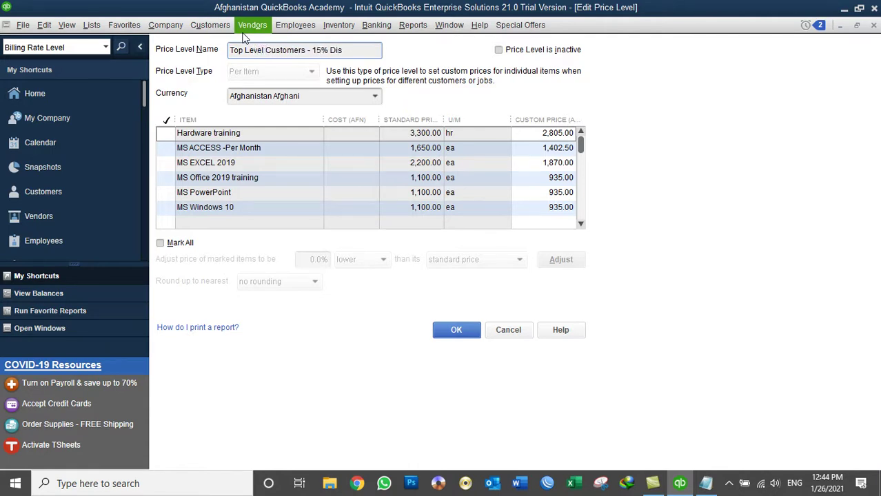
left_click(461, 330)
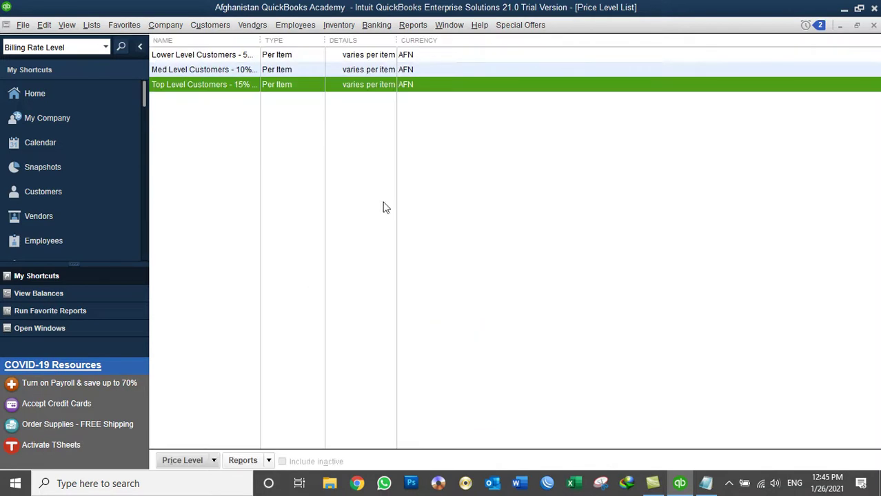
left_click_drag(261, 40, 304, 54)
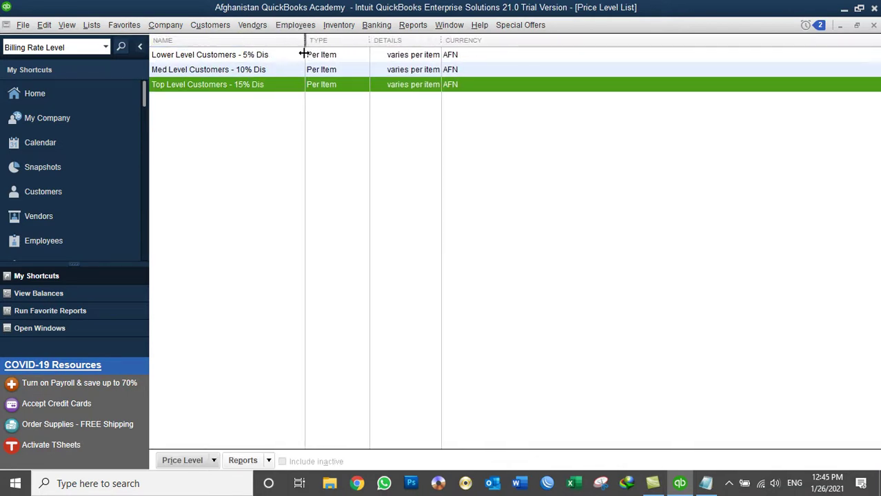
Start a new price level named "Normal Customers - 0% Dis".
right_click(262, 164)
left_click(281, 135)
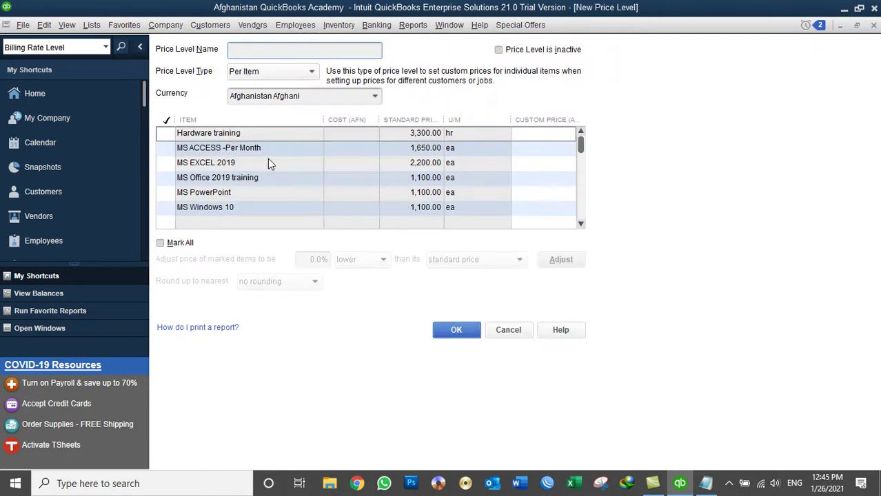
type("Normal Customers - 0% Dis")
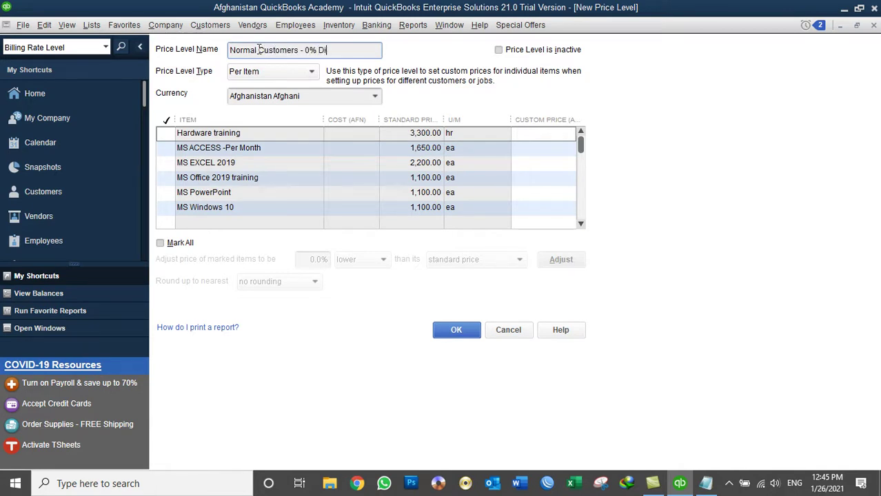
Mark all items and apply a 0% adjustment from the standard price.
left_click(188, 244)
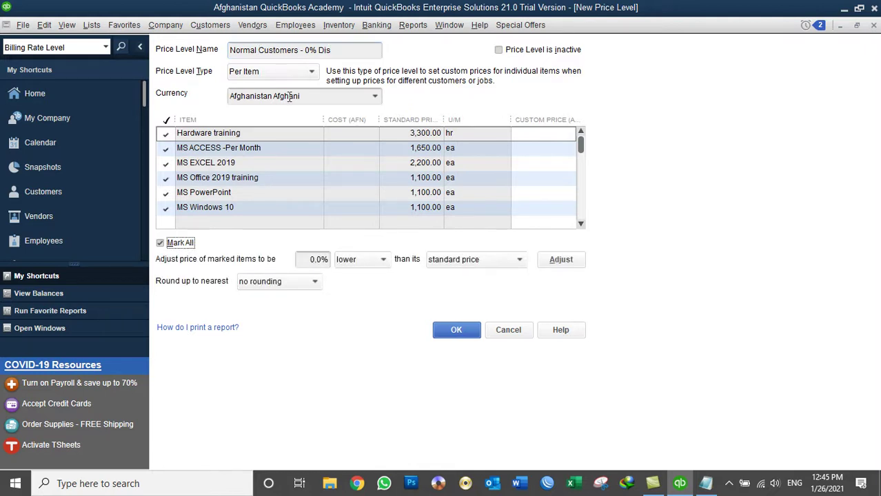
left_click(331, 259)
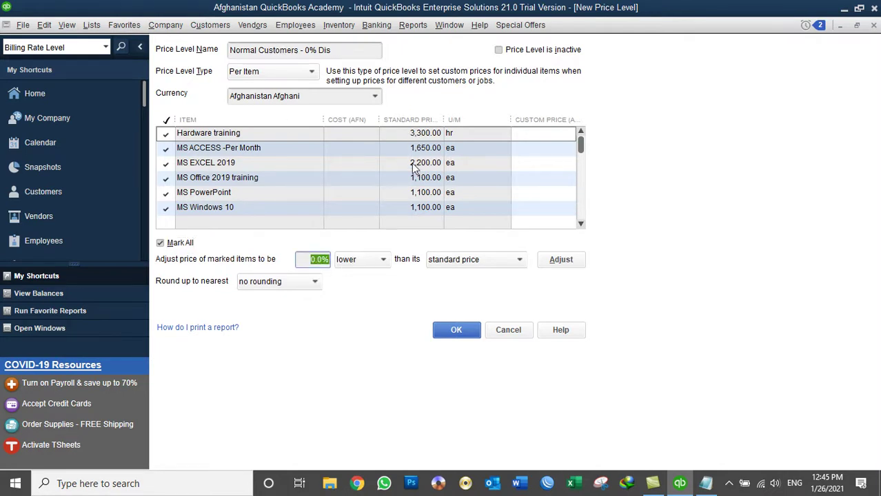
left_click(561, 263)
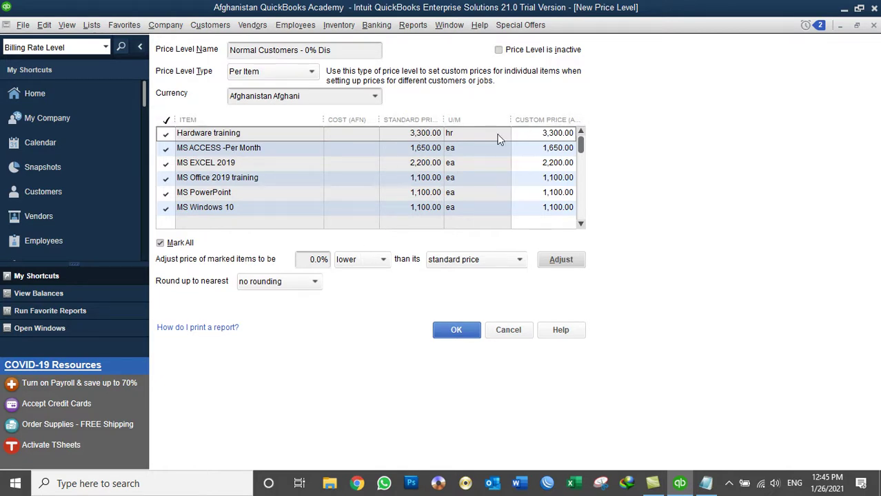
Save the "Normal Customers - 0% Dis" price level, widen the list's Name column to show full names, and close the price level list.
left_click(459, 330)
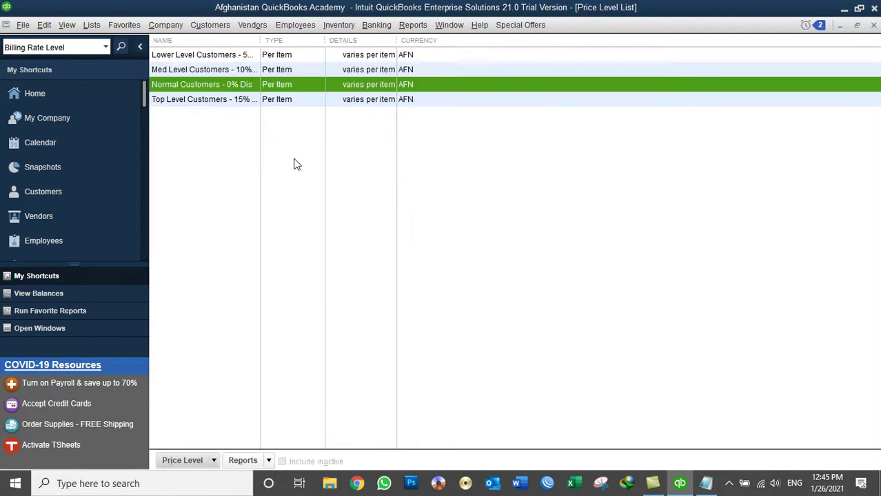
left_click_drag(260, 42, 306, 54)
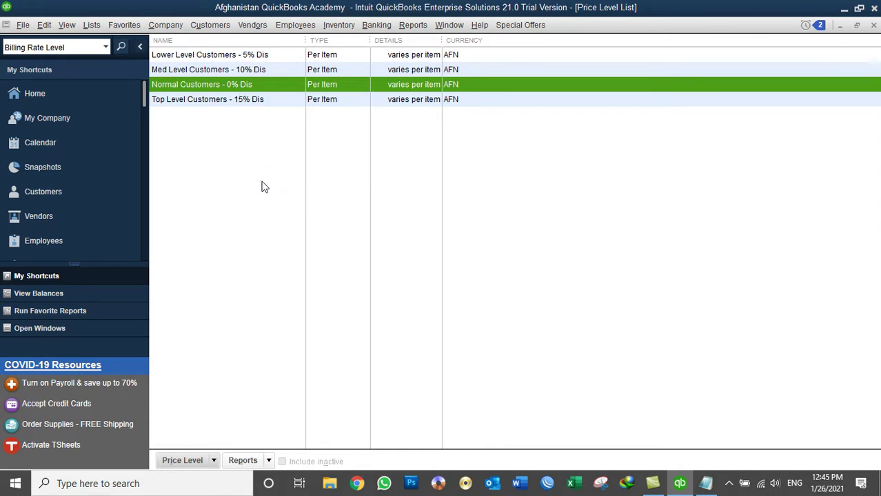
left_click(874, 25)
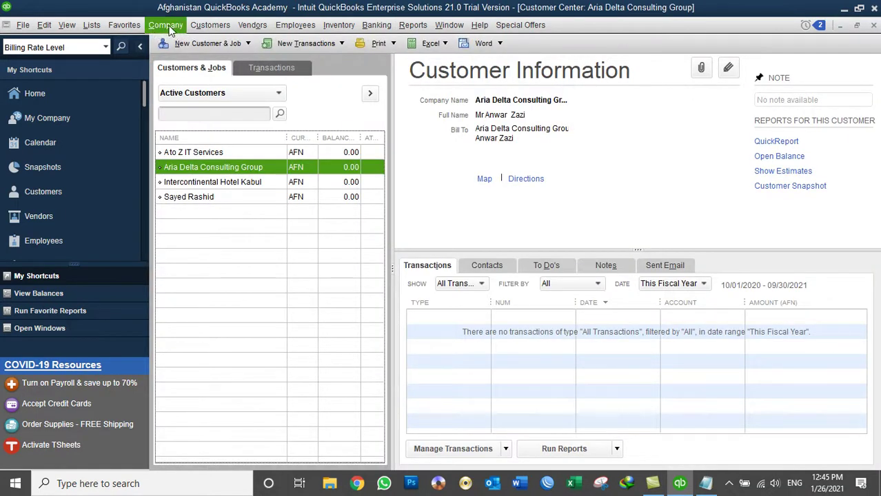
Draft an invoice for A to Z IT Services with the QuickBooks Desktop Training item to check its standard rate, and discard it unsaved.
left_click(188, 153)
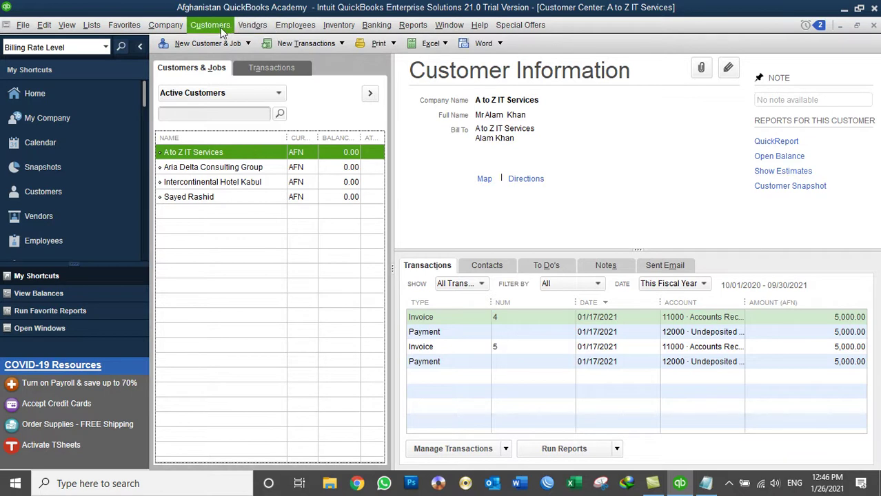
left_click(306, 43)
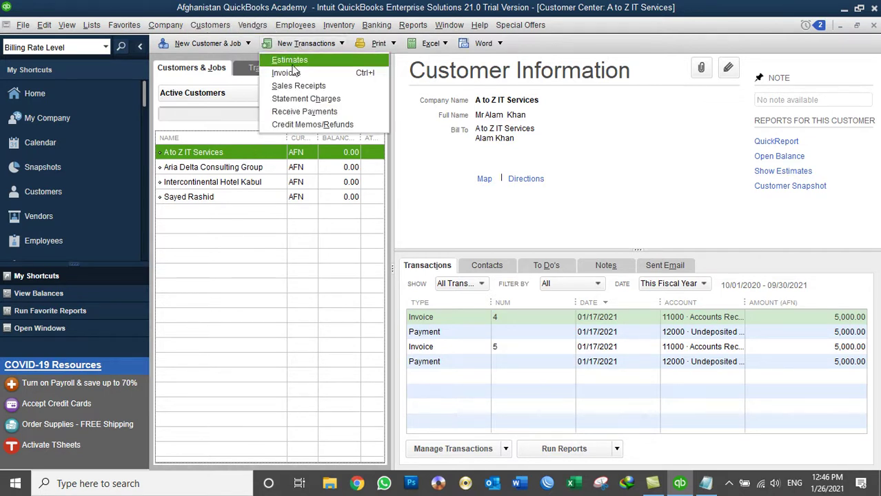
left_click(288, 74)
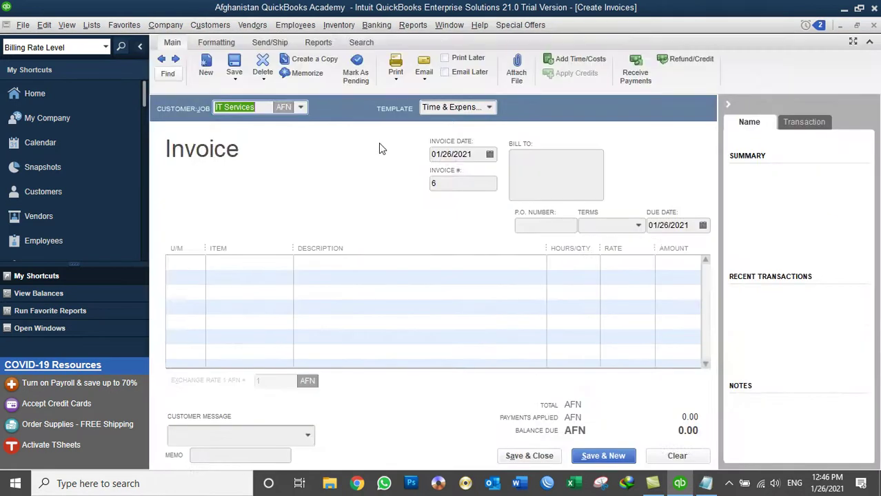
left_click(284, 263)
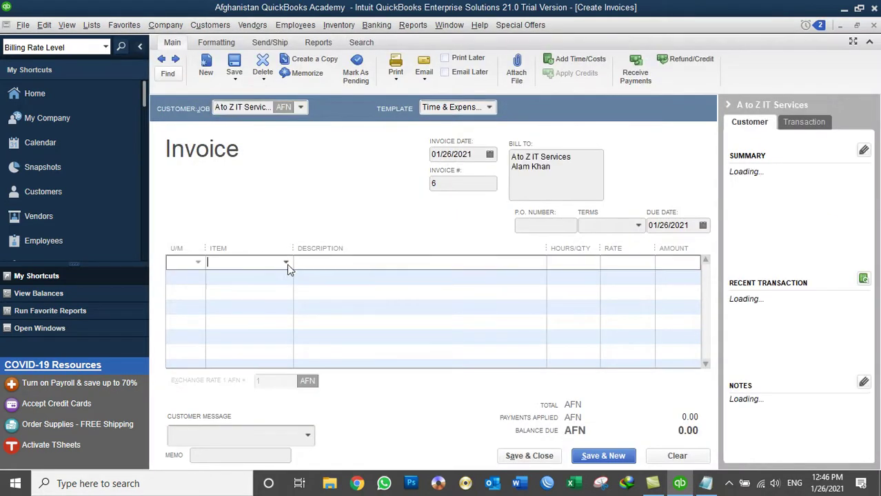
left_click(286, 263)
scroll(334, 354, "down", 3)
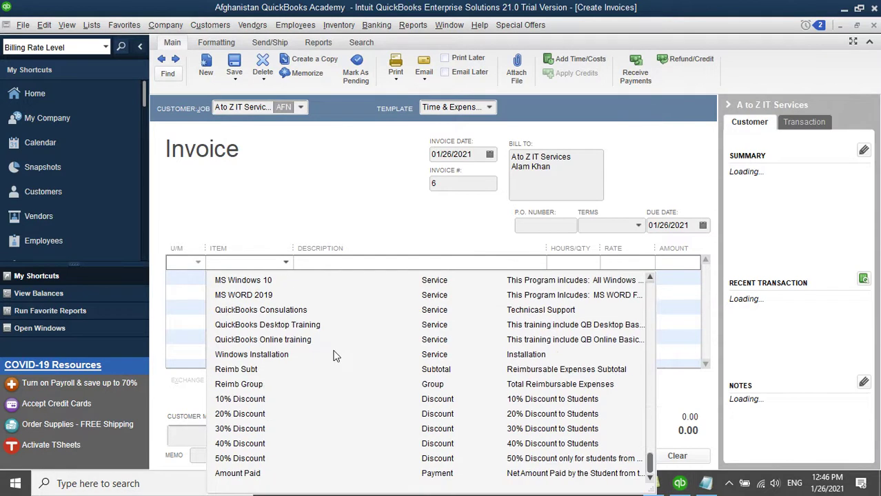
left_click(279, 324)
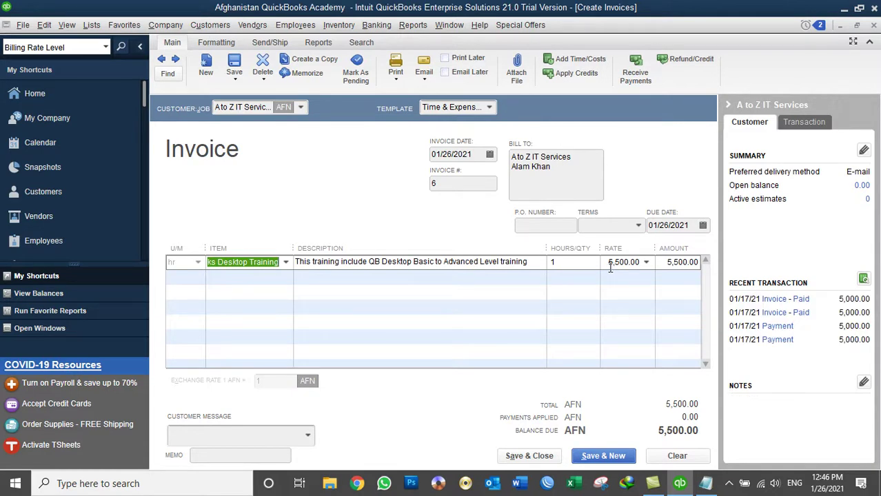
left_click(676, 456)
left_click(874, 25)
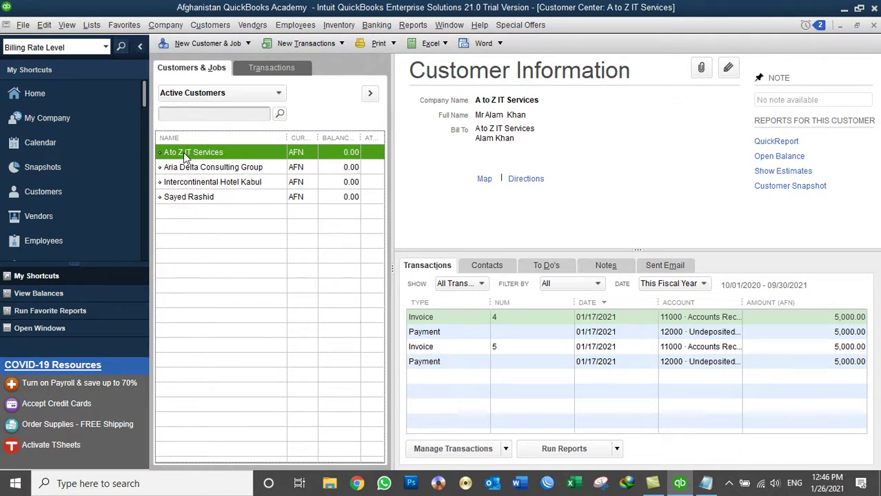
Assign the "Top Level Customers - 15% Dis" price level to the customer A to Z IT Services and save the record.
double_click(183, 152)
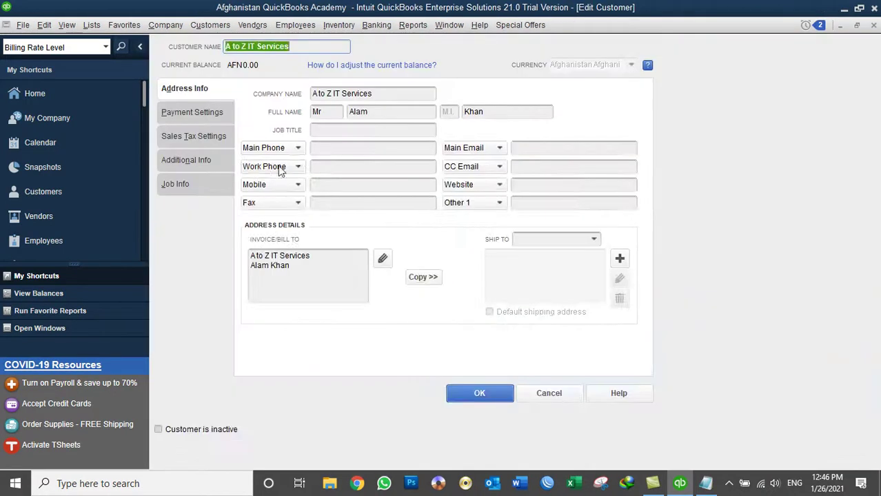
left_click(193, 112)
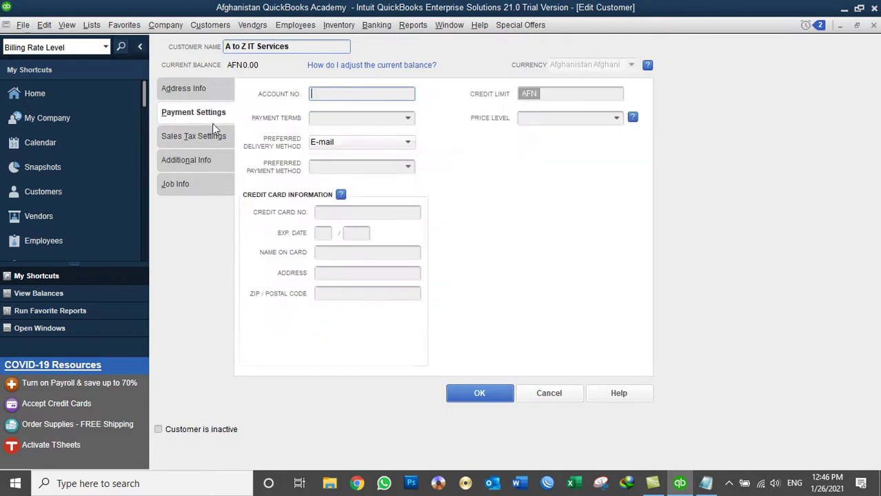
left_click(616, 119)
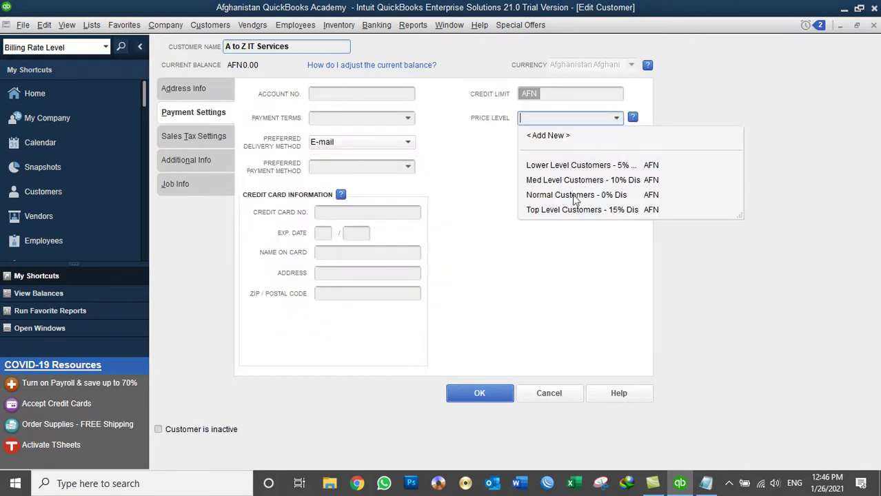
left_click(558, 211)
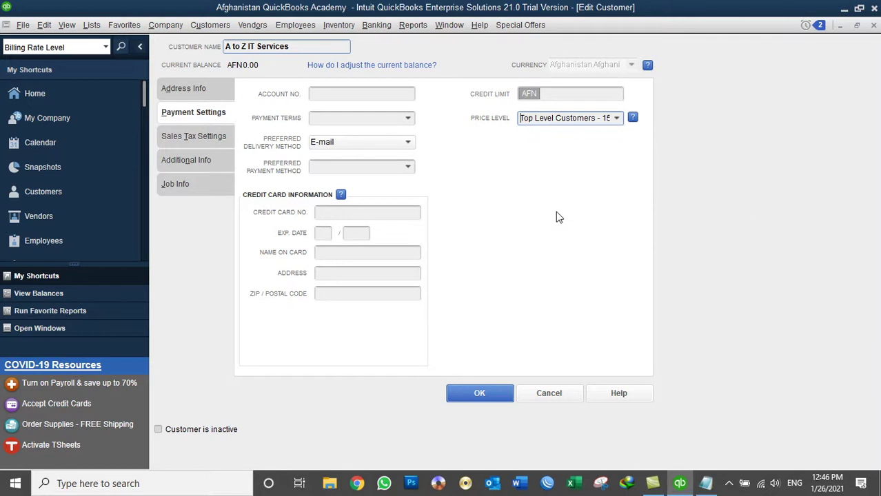
left_click(480, 393)
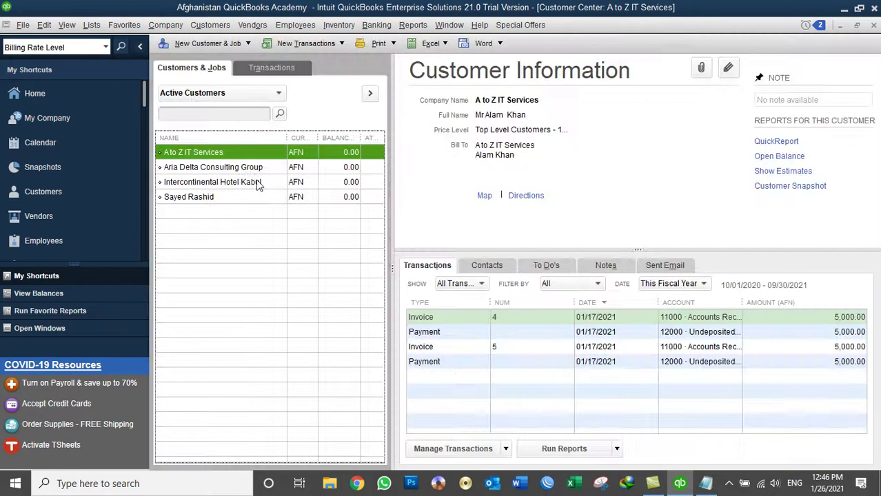
Draft another A to Z IT Services invoice with QuickBooks Desktop Training to check the price-level rate, and discard it unsaved.
left_click(308, 43)
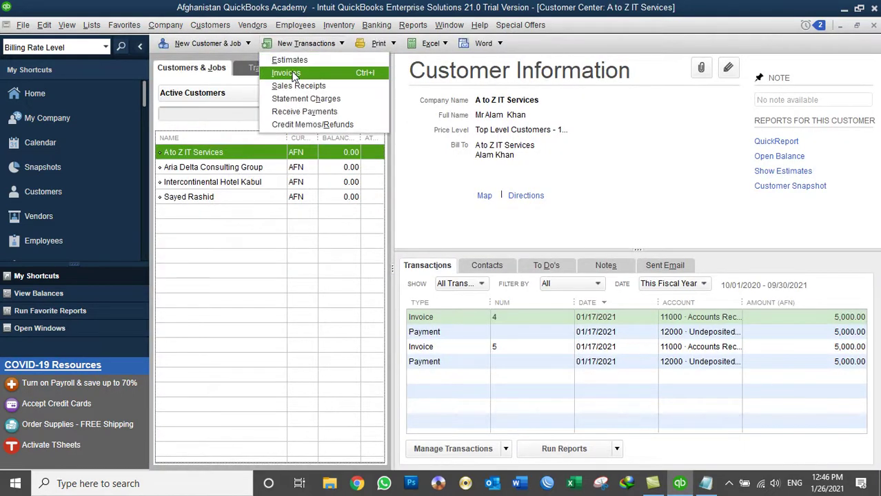
left_click(286, 73)
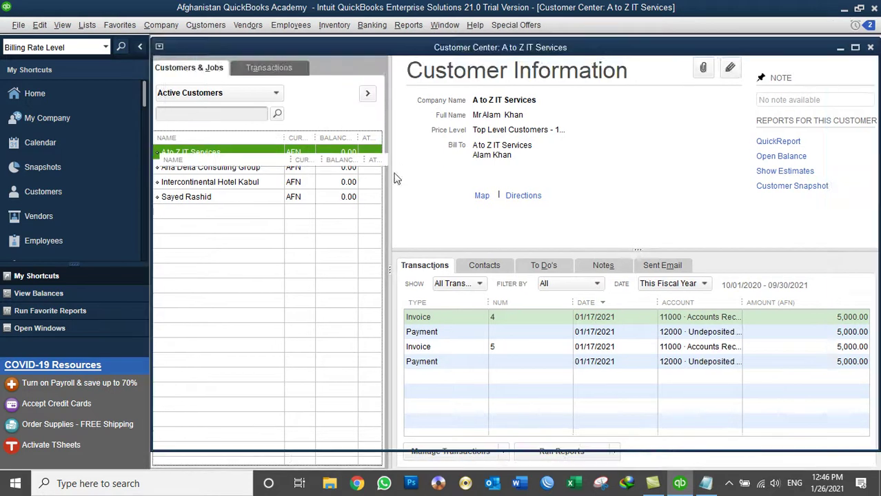
left_click(245, 263)
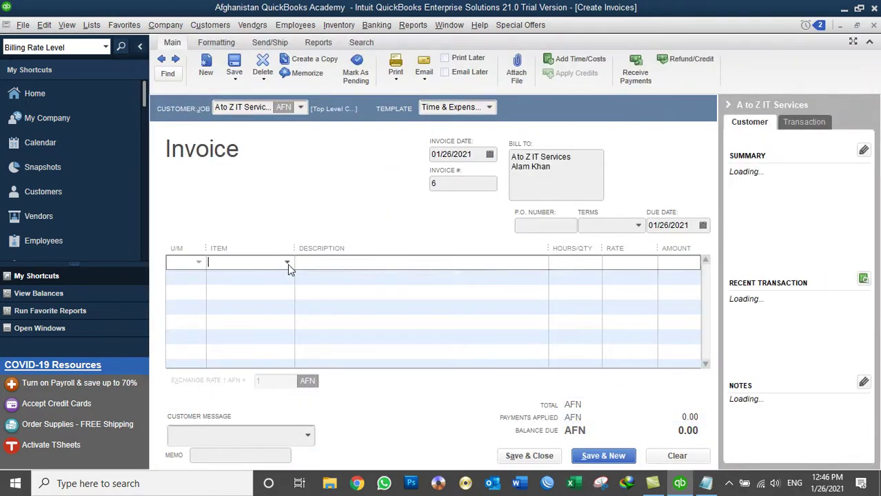
left_click(287, 262)
scroll(309, 400, "down", 2)
scroll(309, 400, "down", 1)
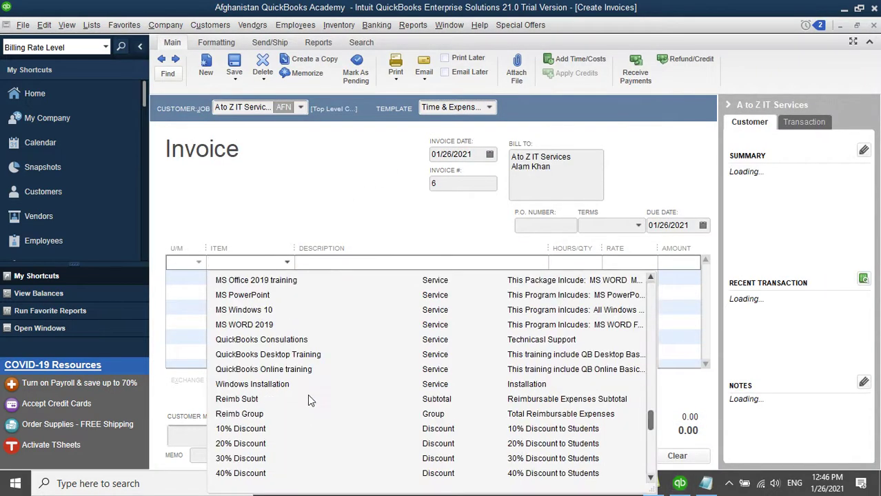
left_click(272, 356)
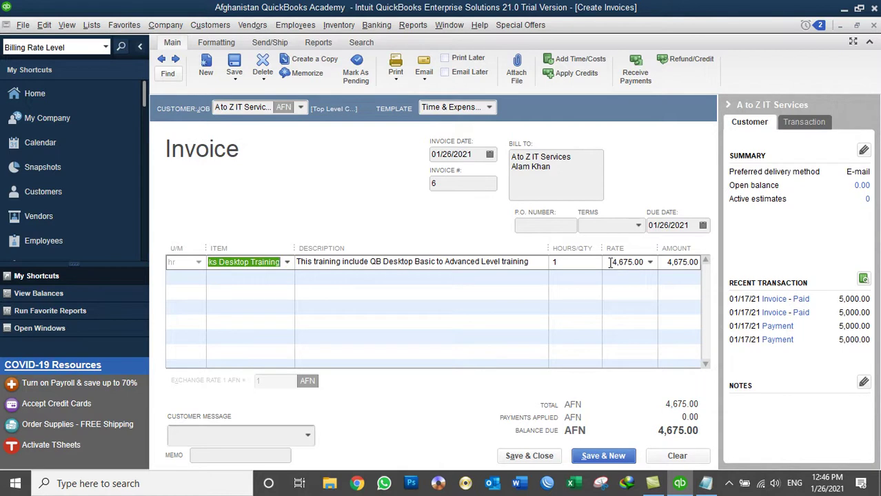
left_click(679, 457)
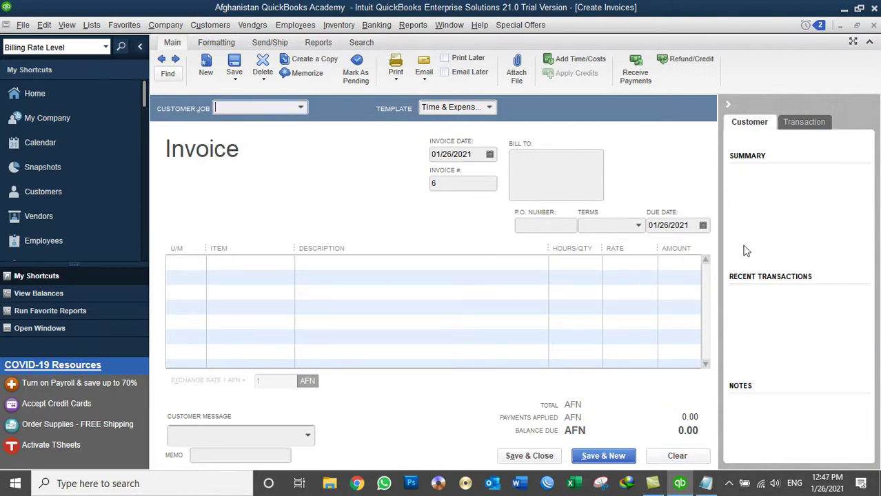
left_click(874, 26)
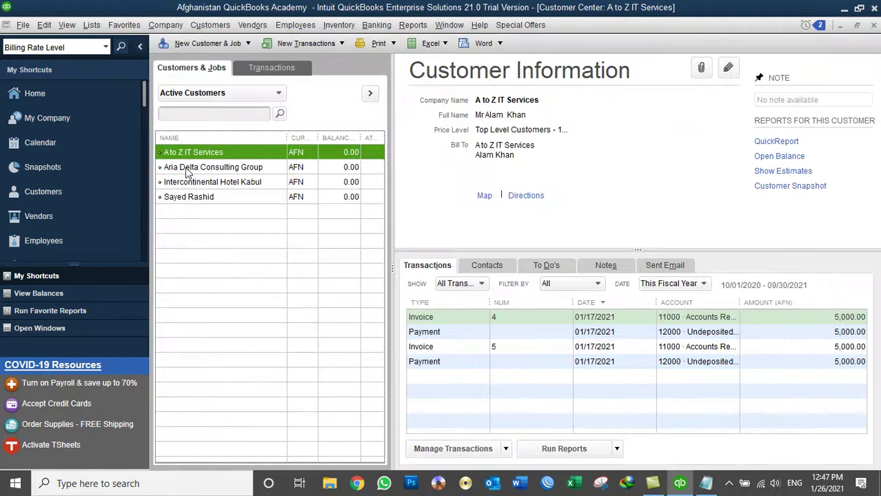
Assign the "Med Level Customers - 10% Dis" price level to the customer Aria Delta Consulting Group and save the record.
left_click(186, 171)
double_click(186, 171)
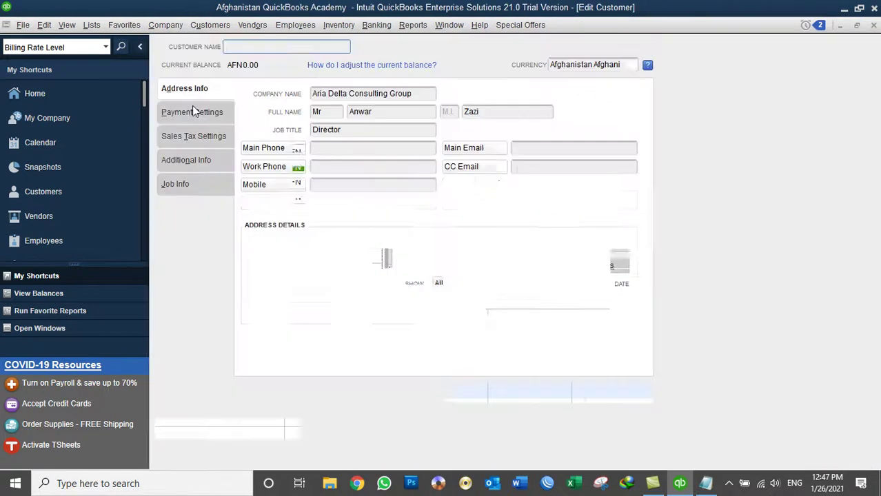
left_click(191, 113)
left_click(615, 118)
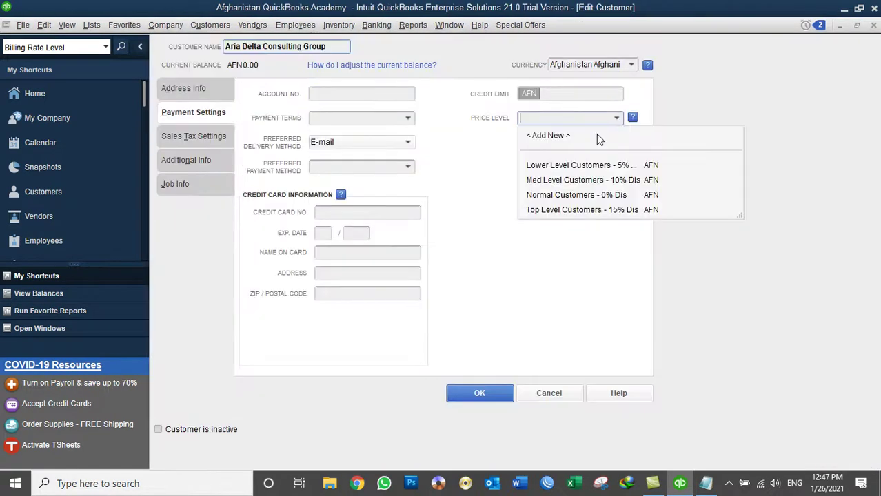
left_click(588, 180)
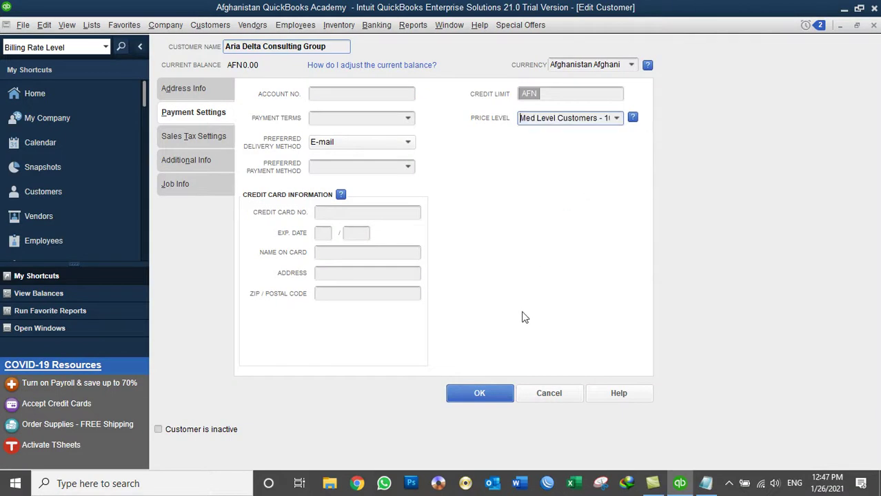
left_click(484, 396)
Assign the "Lower Level Customers - 5% Dis" price level to the customer Intercontinental Hotel Kabul and save the record.
double_click(214, 184)
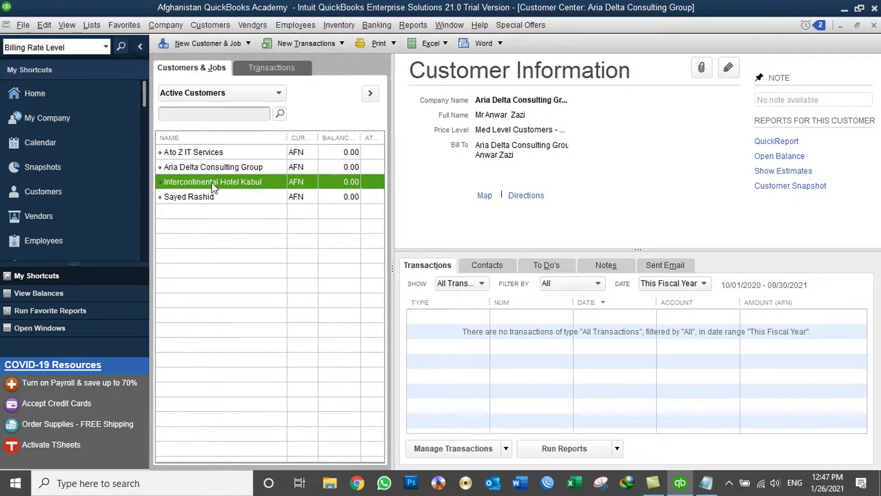
left_click(202, 114)
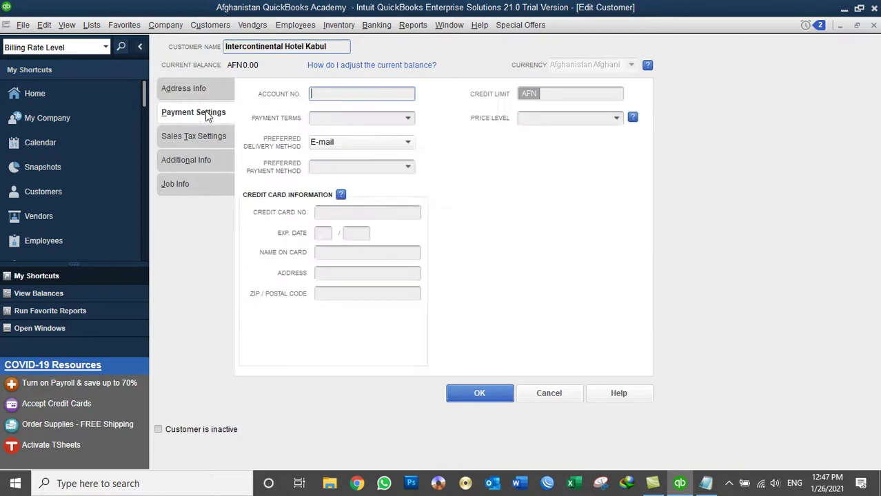
left_click(618, 119)
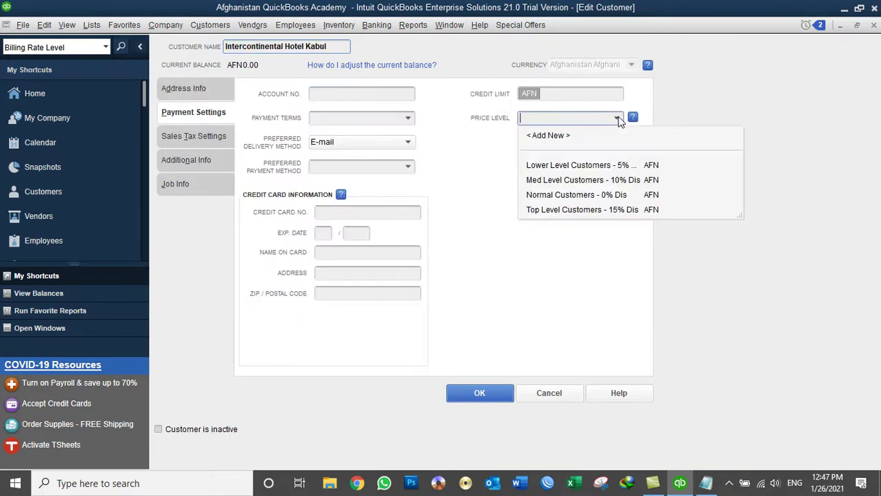
left_click(586, 166)
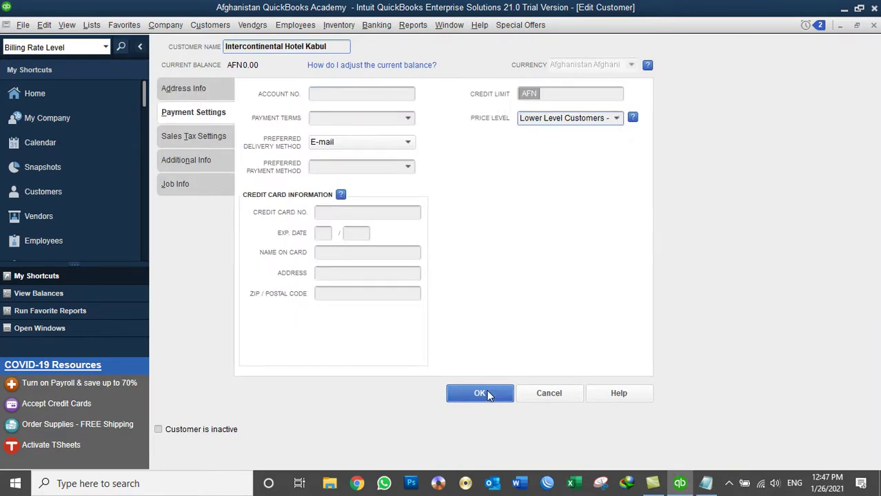
left_click(480, 393)
Assign the "Normal Customers - 0% Dis" price level to the individual customer listed last and save the record.
left_click(208, 196)
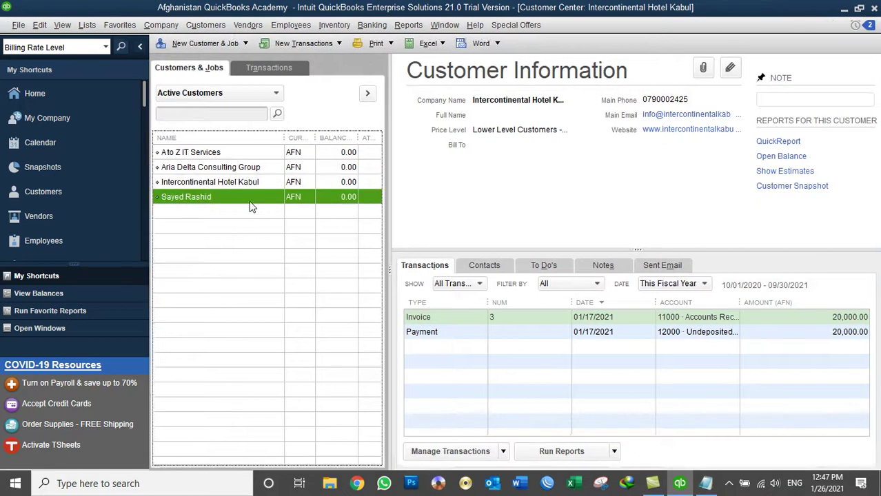
double_click(235, 202)
left_click(193, 116)
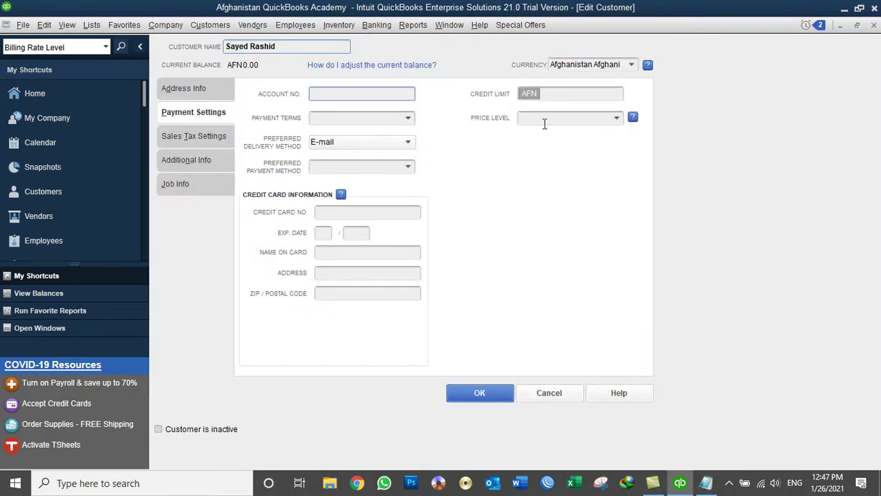
left_click(615, 117)
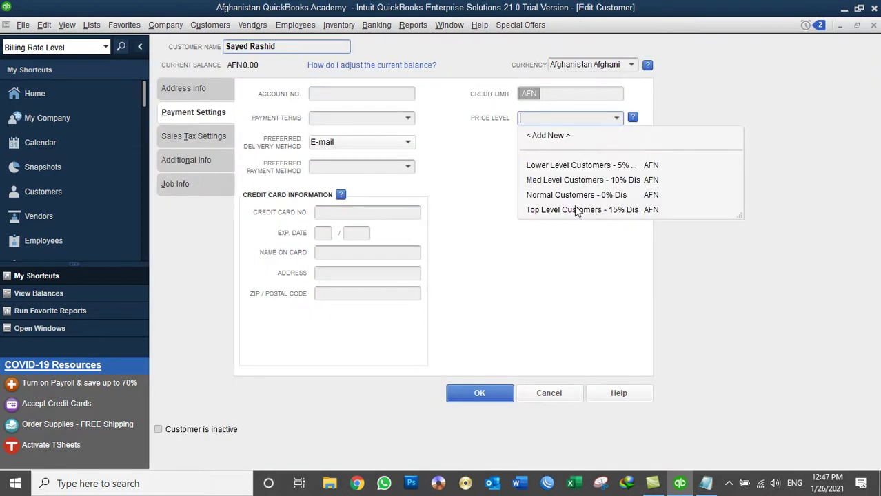
left_click(552, 199)
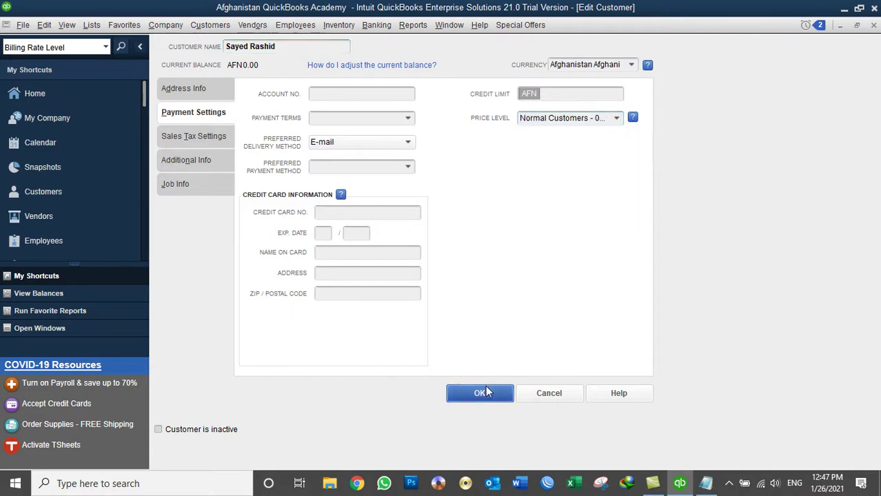
left_click(481, 392)
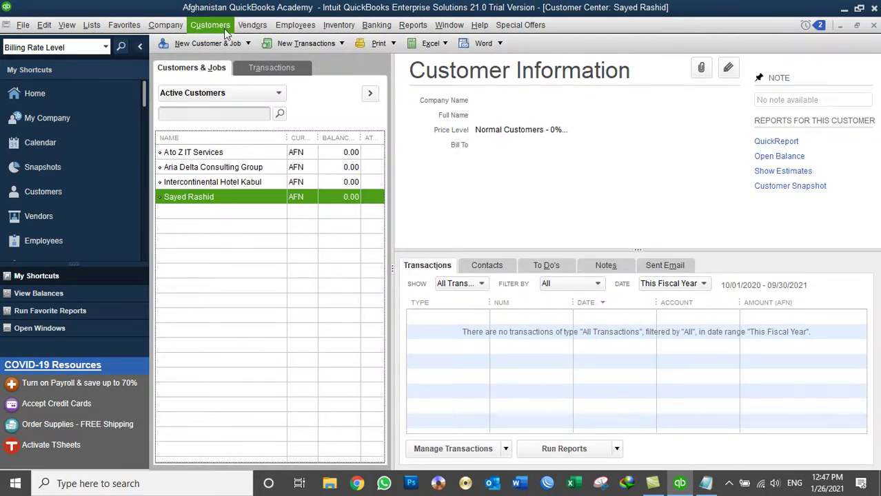
Draft an invoice for the individual customer listed last with QuickBooks Desktop Training to check the 0% price-level rate, and discard it unsaved.
left_click(219, 26)
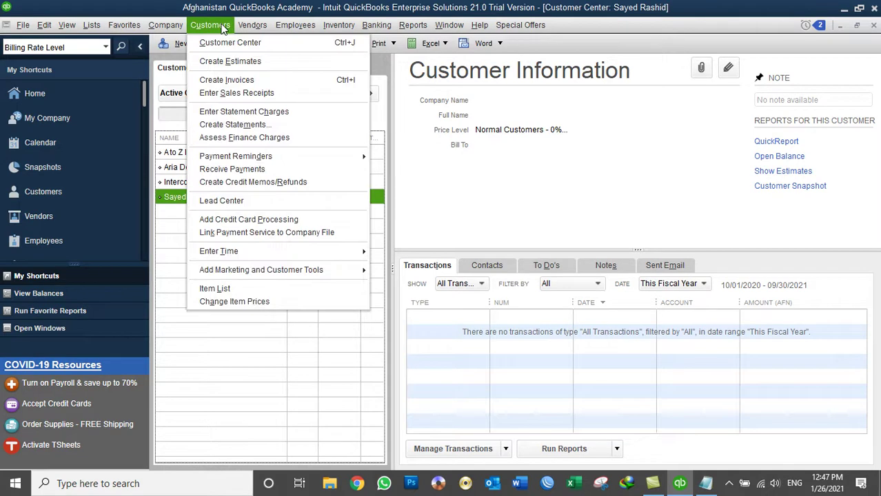
left_click(223, 80)
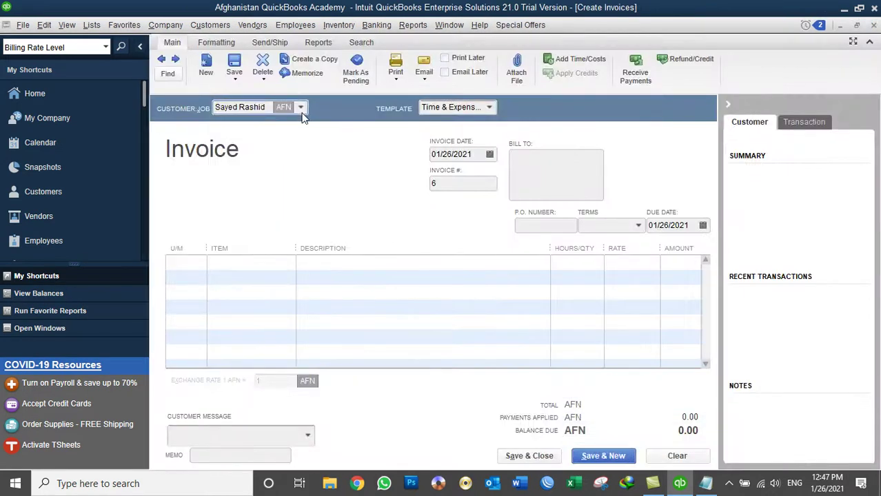
left_click(301, 108)
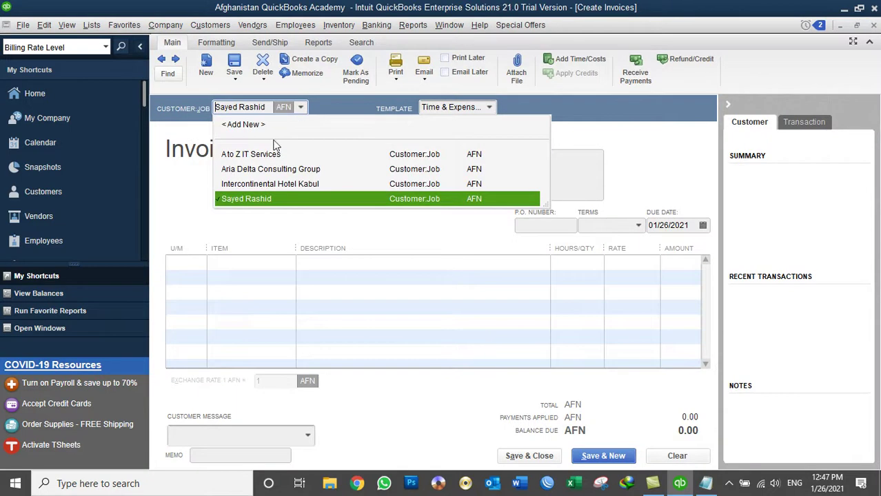
left_click(239, 199)
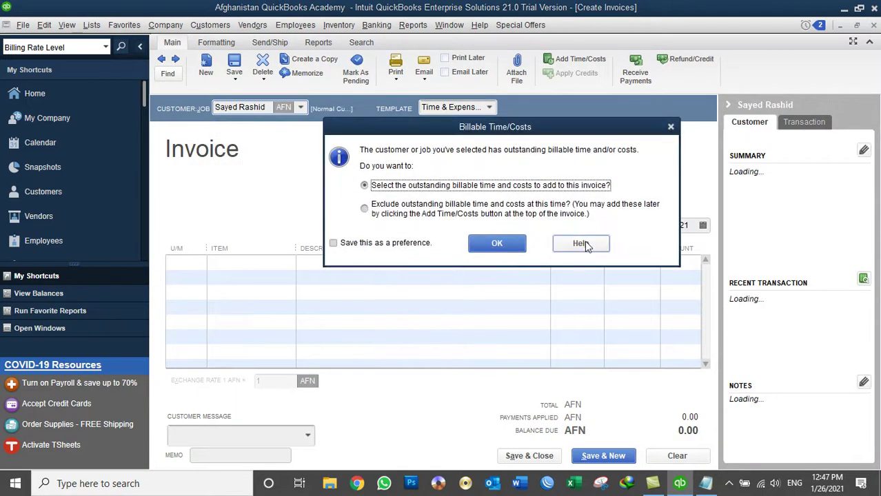
left_click(670, 127)
left_click(260, 264)
left_click(288, 263)
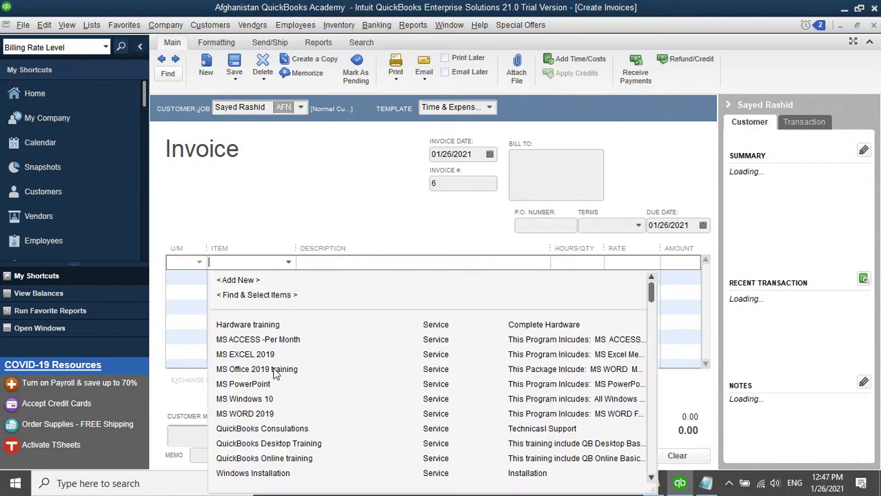
scroll(332, 361, "down", 3)
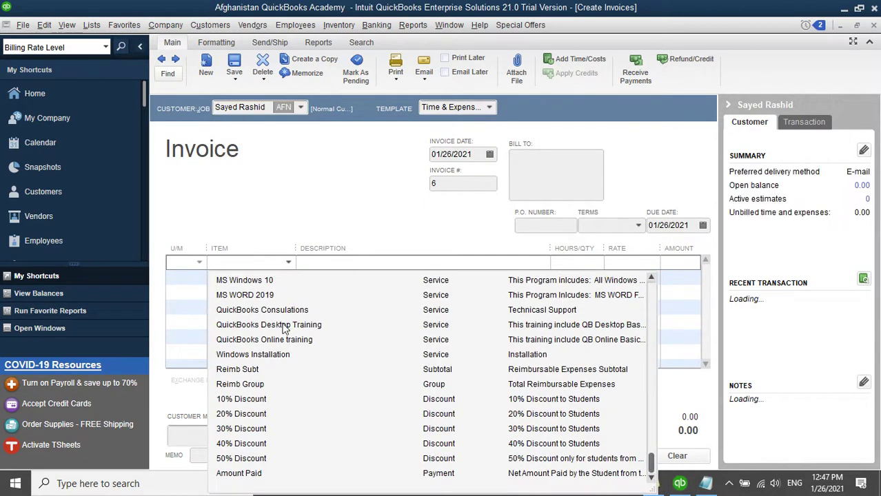
left_click(283, 327)
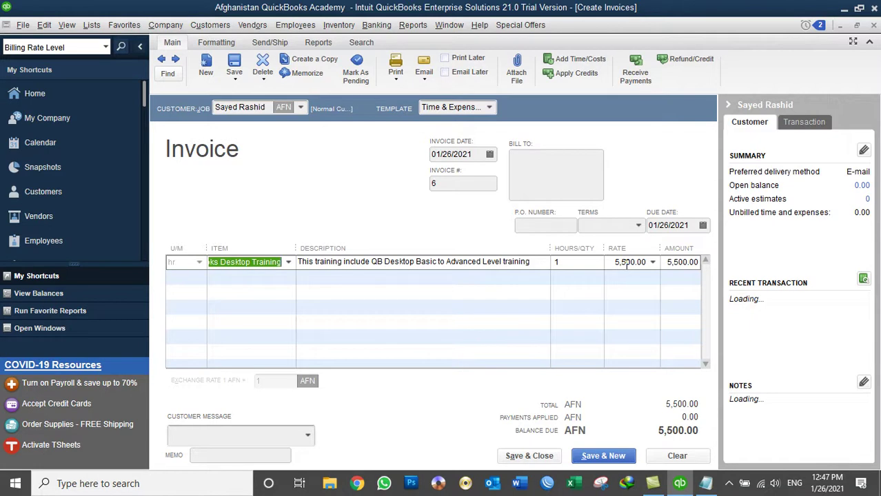
left_click(672, 458)
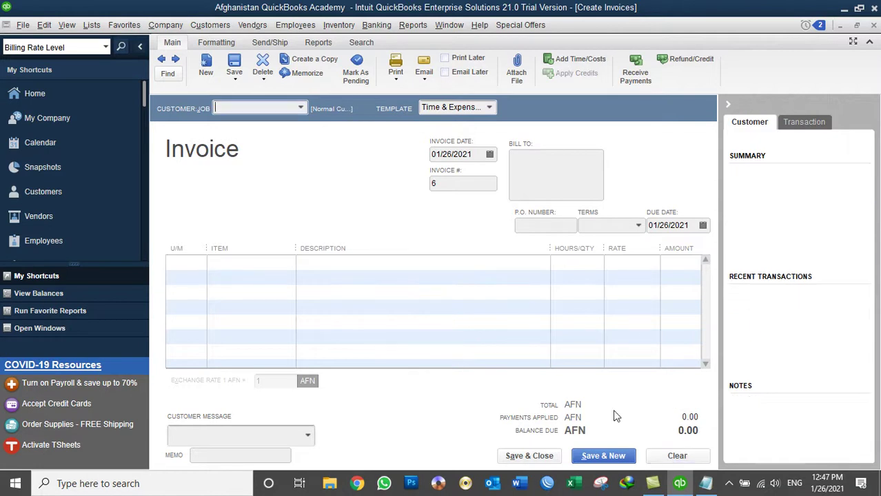
Draft an invoice for A to Z IT Services with QuickBooks Desktop Training to check the top-level customer rate, and clear it unsaved.
left_click(277, 109)
left_click(264, 157)
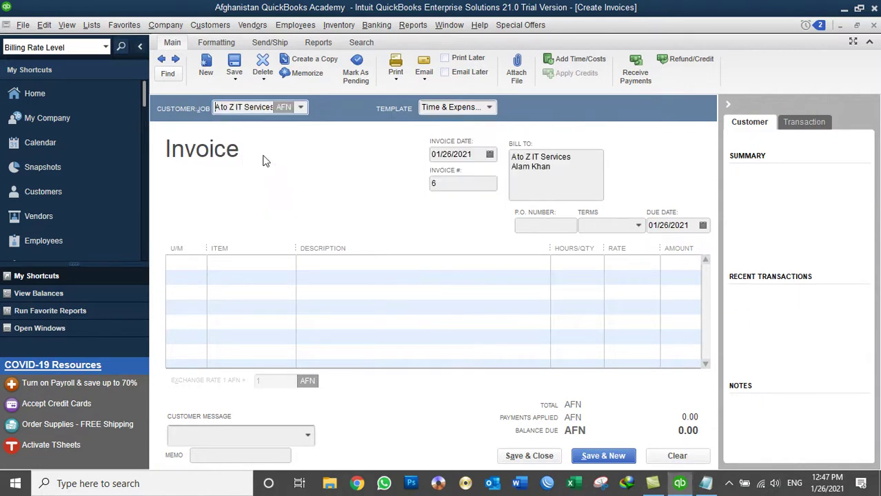
left_click(284, 267)
left_click(288, 263)
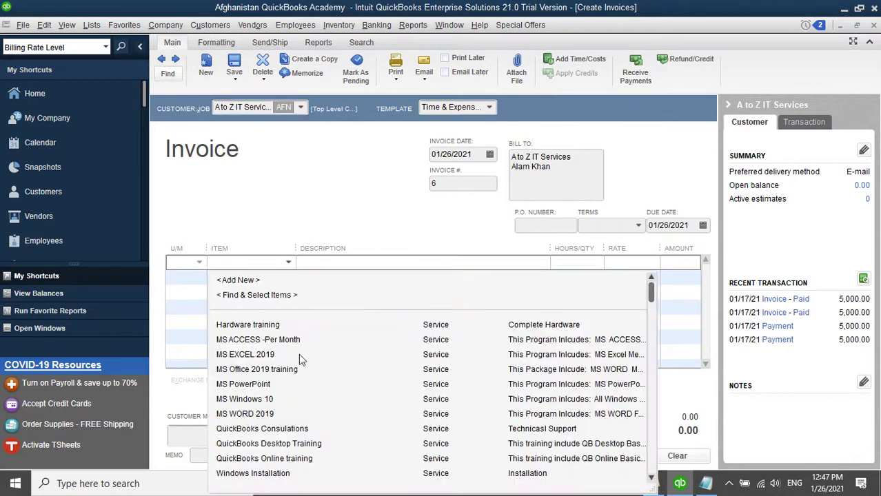
left_click(298, 446)
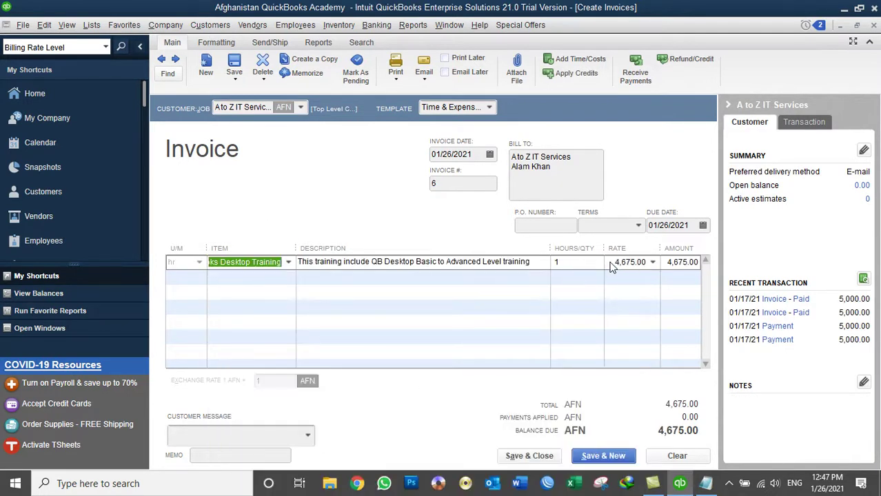
left_click(677, 456)
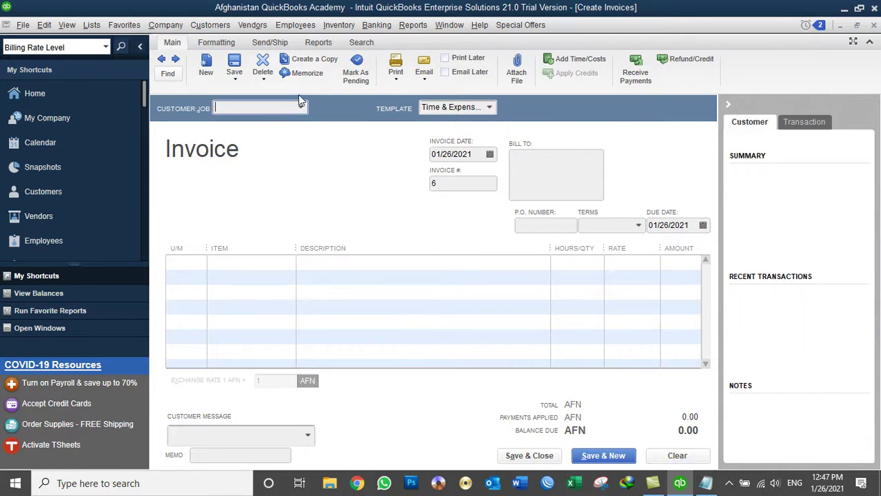
Draft an invoice for Aria Delta Consulting Group with QuickBooks Desktop Training to check the med-level customer rate, and clear it unsaved.
left_click(301, 109)
left_click(283, 171)
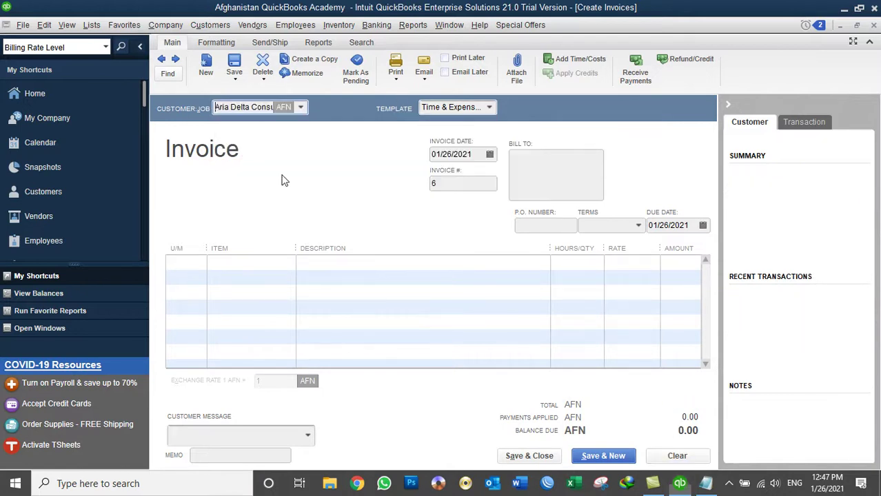
left_click(286, 265)
left_click(287, 263)
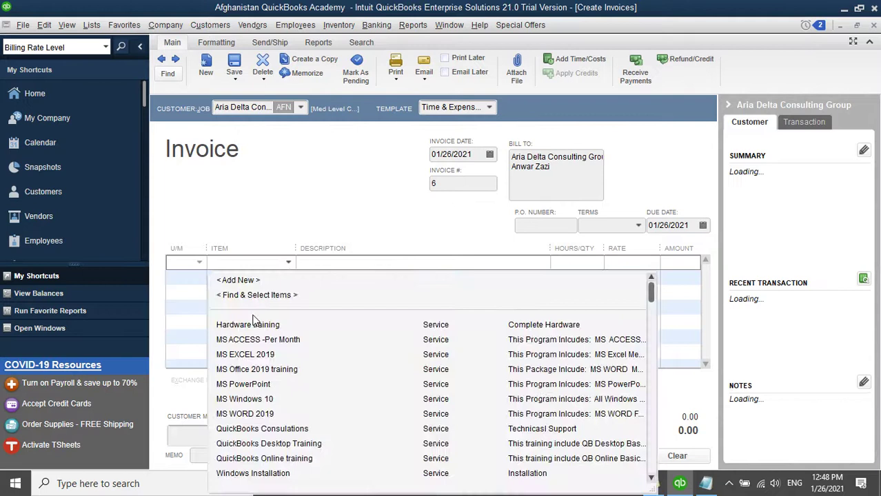
left_click(266, 444)
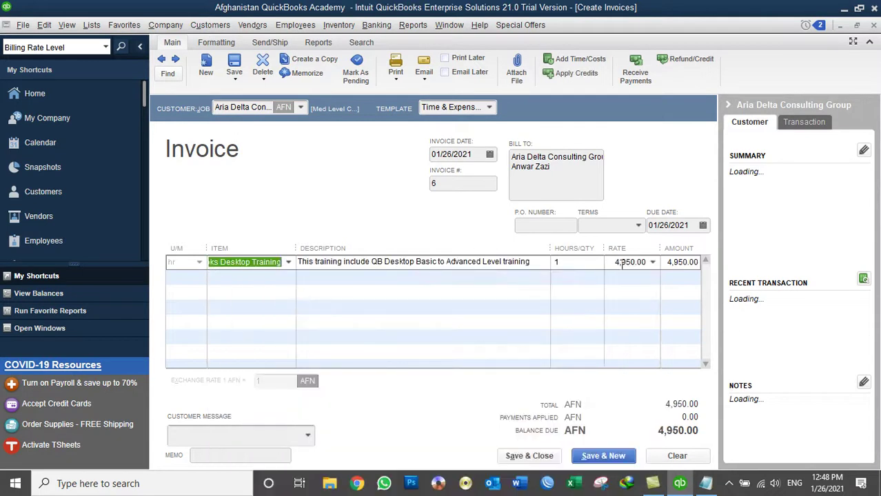
left_click(677, 455)
Draft an invoice for Intercontinental Hotel Kabul with QuickBooks Desktop Training to check the lower-level customer rate, and clear it unsaved.
left_click(301, 109)
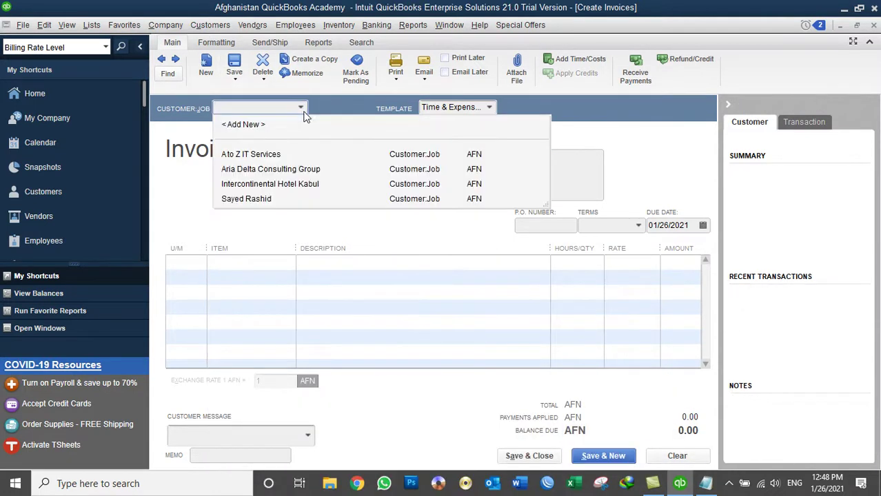
left_click(268, 186)
left_click(275, 261)
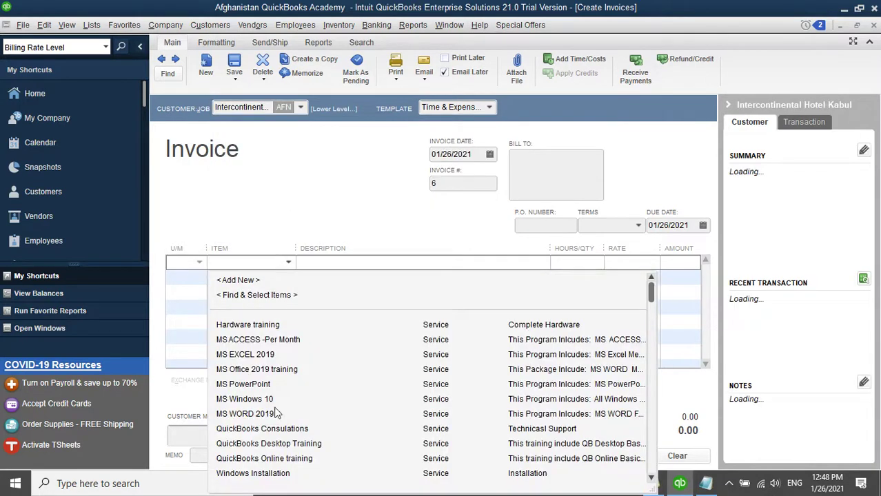
left_click(288, 444)
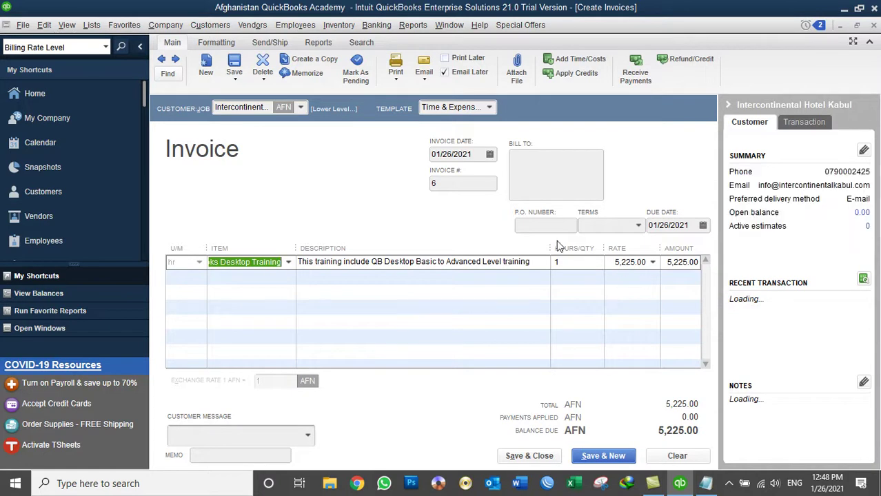
left_click(684, 457)
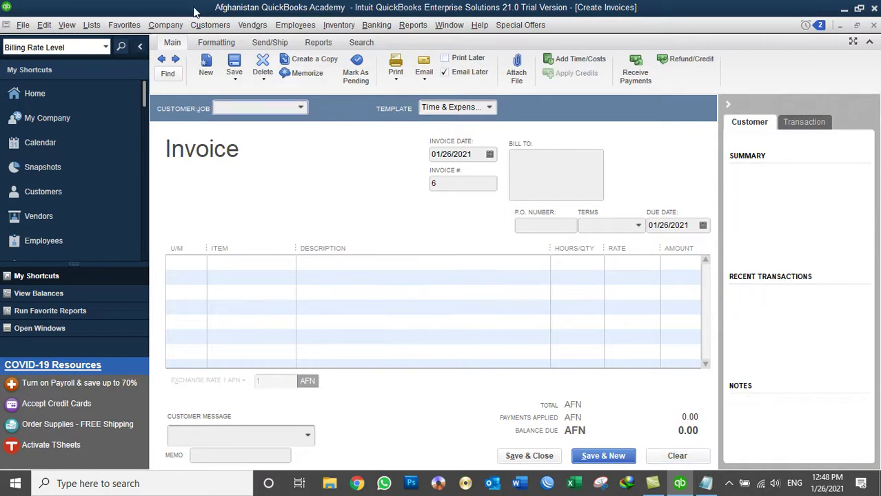
Bring up the available company lists to choose one.
left_click(94, 25)
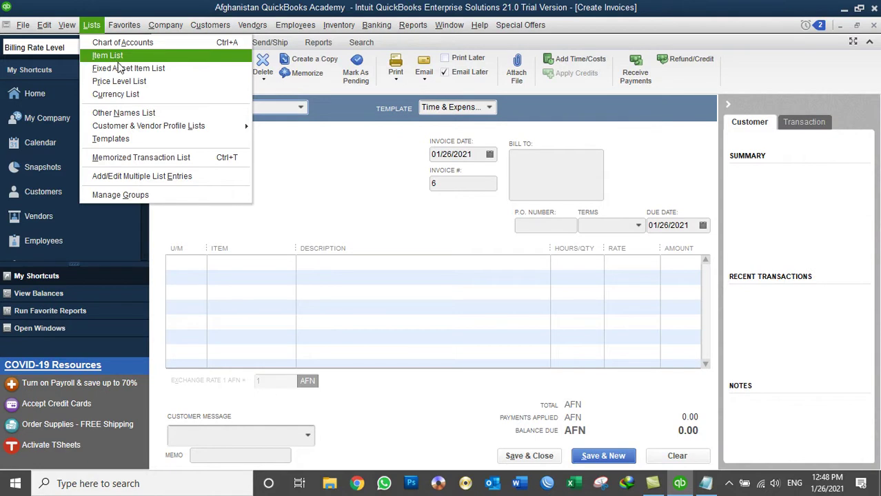